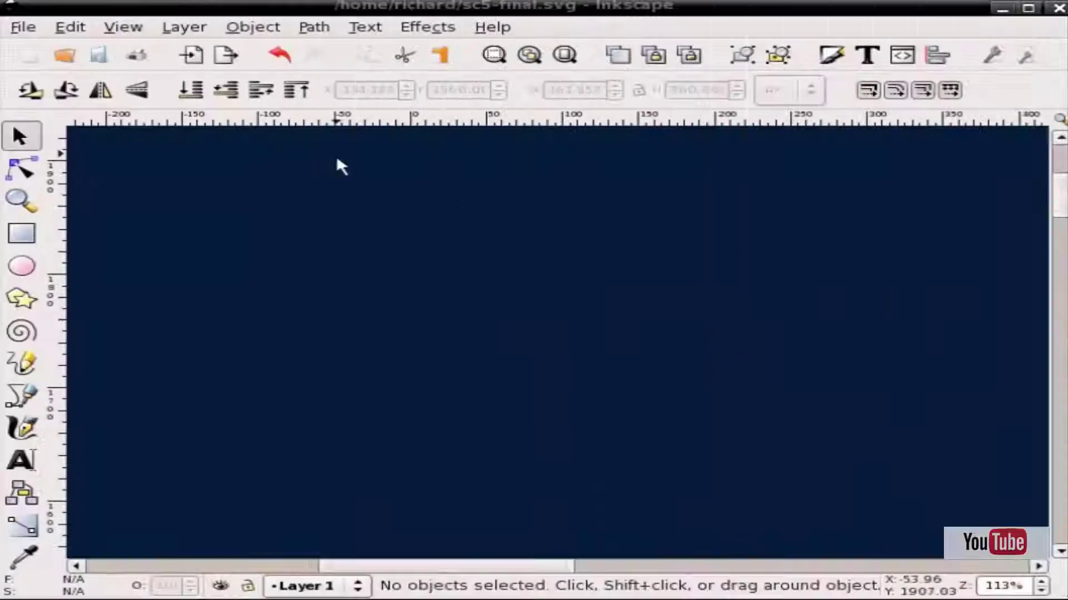
Step: Look through the File menu and dismiss it without choosing a command
{"action": "left_click", "coordinate": [22, 31]}
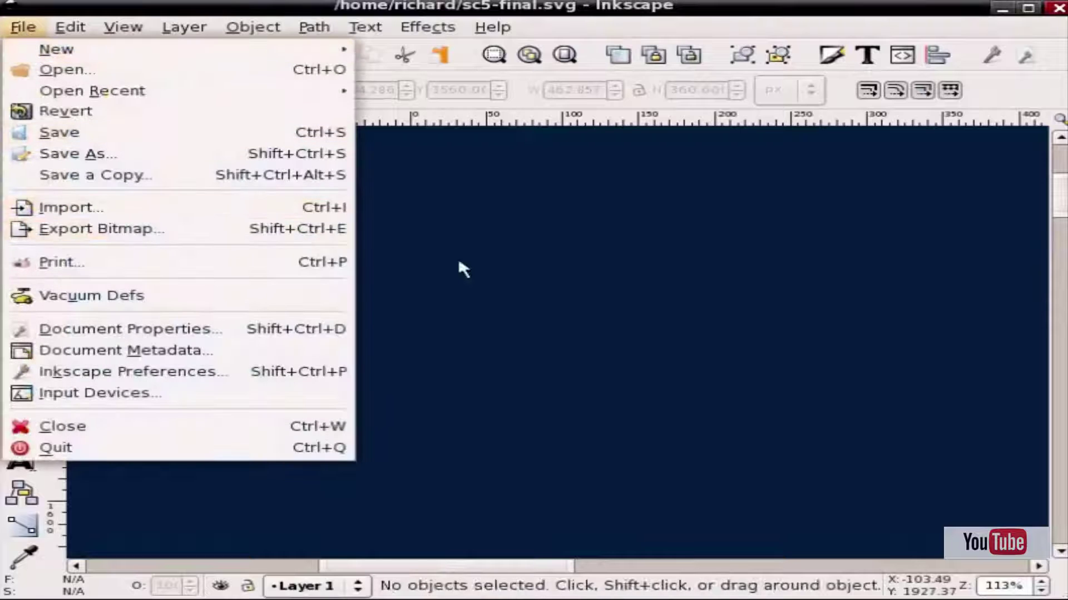
{"action": "left_click", "coordinate": [461, 268]}
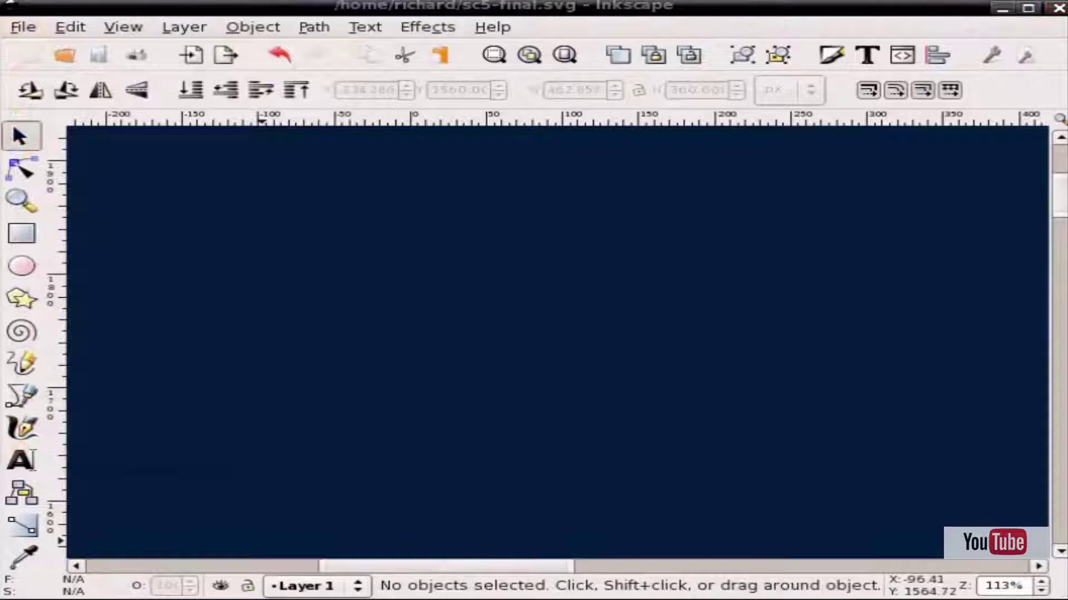
Step: Drop TennisStar.jpg onto the canvas, zoom out, and move it toward the centre
{"action": "left_click_drag", "start_coordinate": [395, 305], "coordinate": [448, 290]}
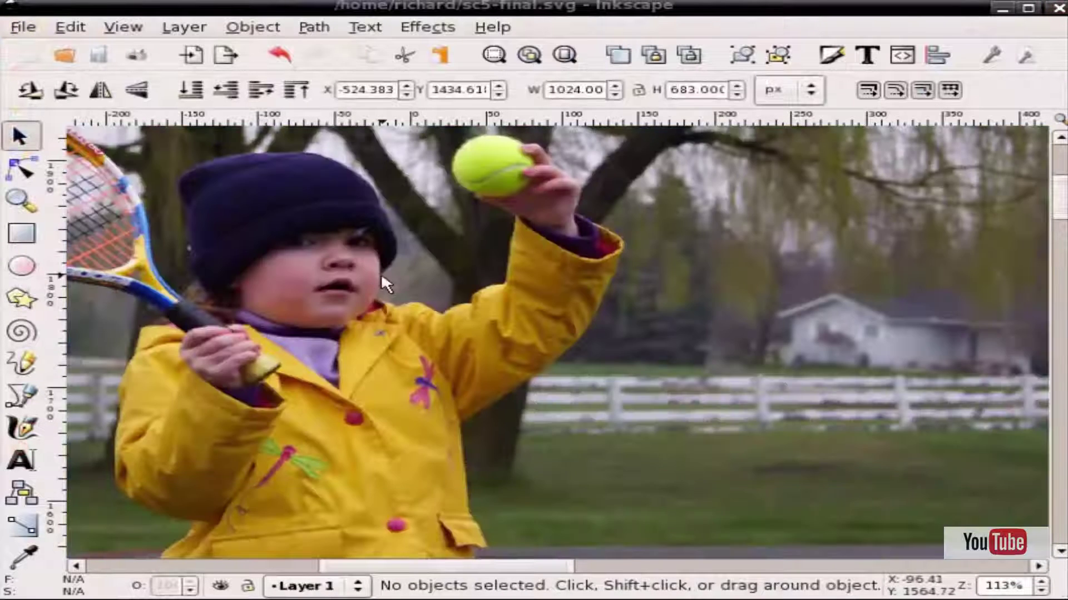
{"action": "scroll", "coordinate": [484, 316], "scroll_direction": "down", "scroll_amount": 2, "text": "ctrl"}
{"action": "scroll", "coordinate": [482, 305], "scroll_direction": "down", "scroll_amount": 2, "text": "ctrl"}
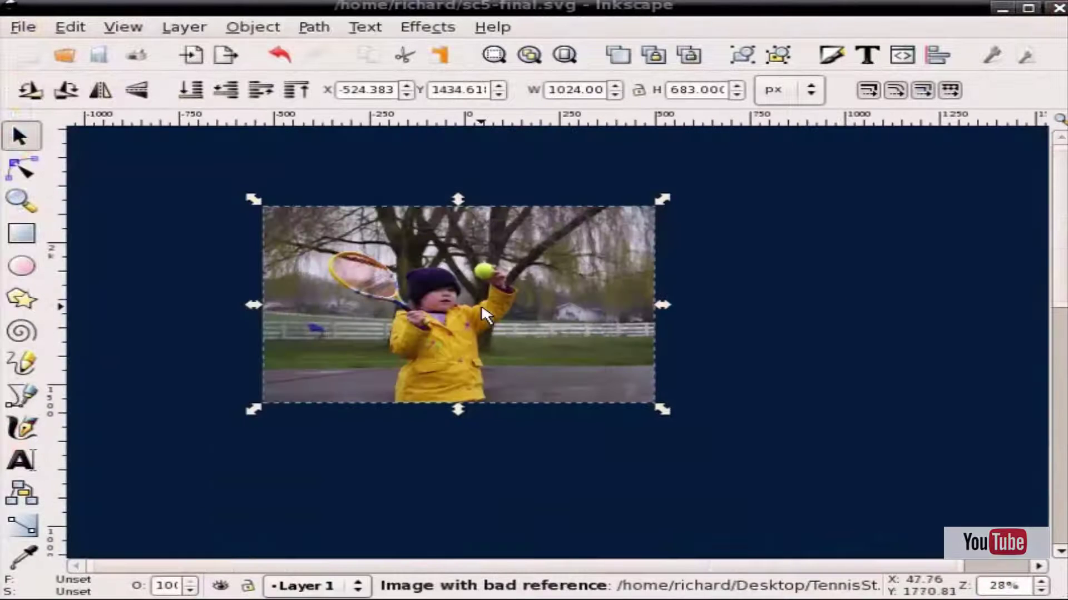
{"action": "left_click_drag", "start_coordinate": [402, 286], "coordinate": [451, 309]}
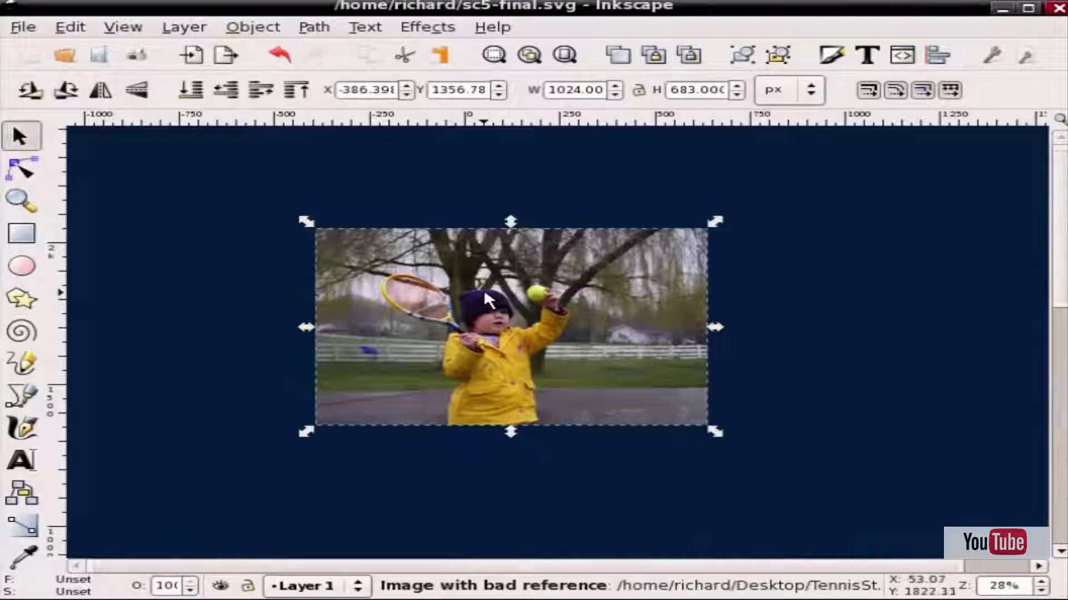
Step: Convert the photo with Objects to Pattern, then delete it from the canvas
{"action": "left_click", "coordinate": [253, 26]}
{"action": "mouse_move", "coordinate": [281, 199]}
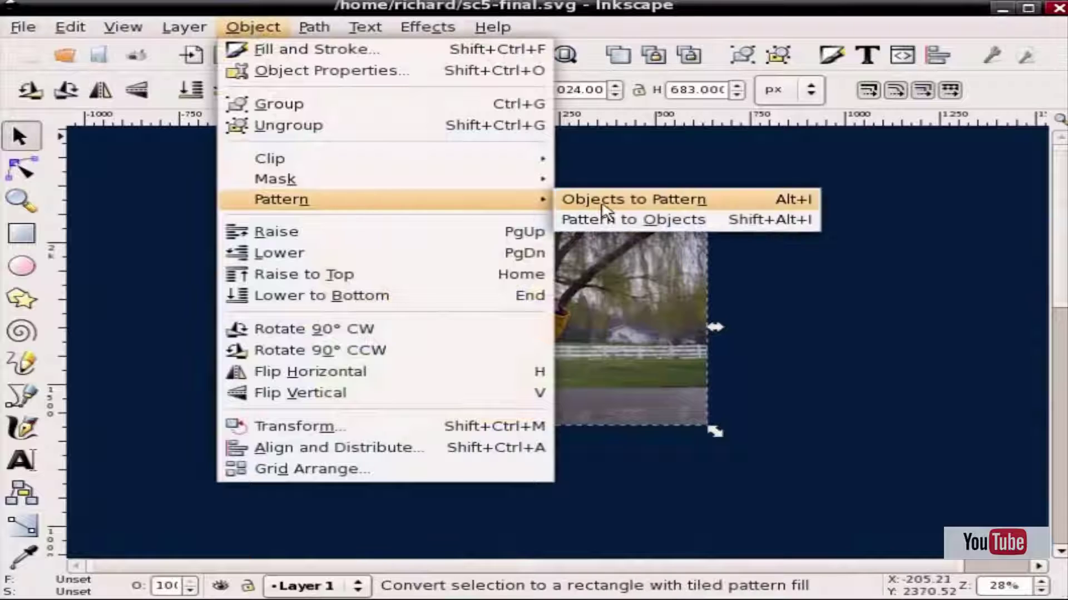
{"action": "left_click", "coordinate": [601, 206]}
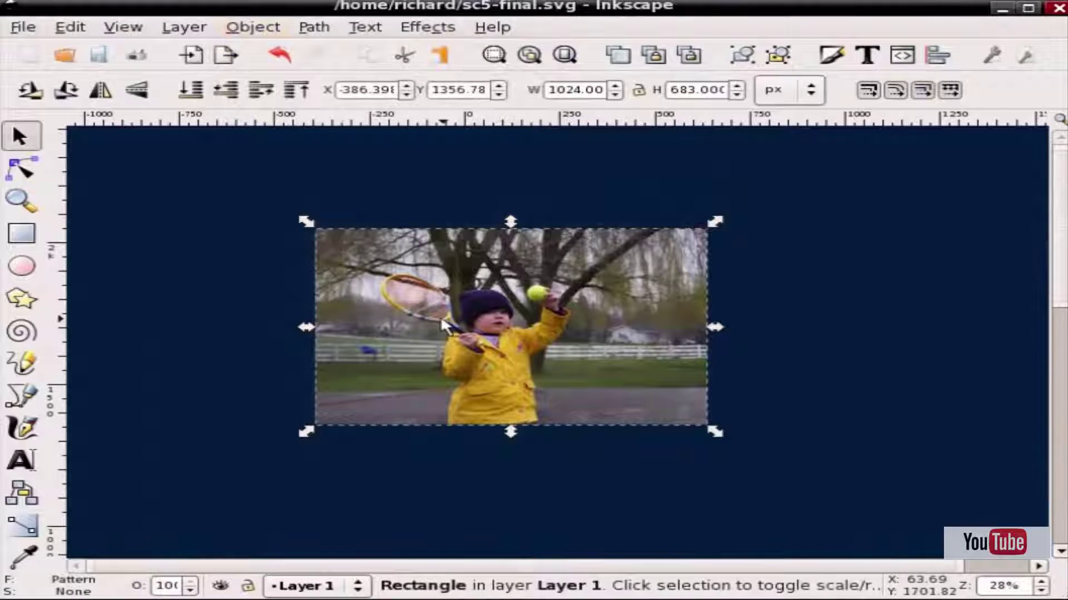
{"action": "key", "text": "Delete"}
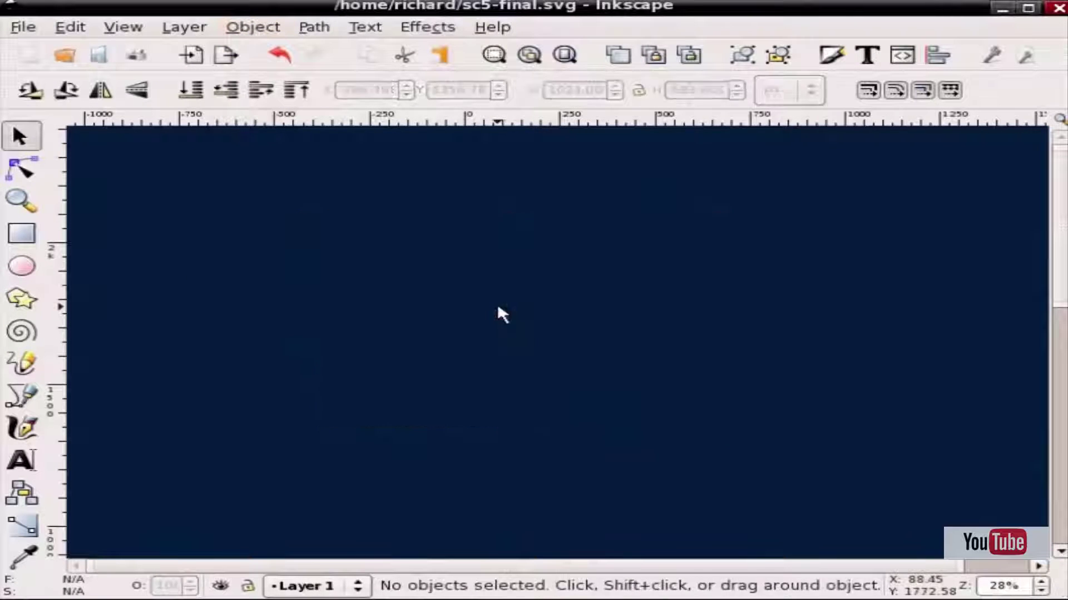
Step: Draw a rectangle roughly the photo's size on the navy canvas
{"action": "left_click", "coordinate": [21, 234]}
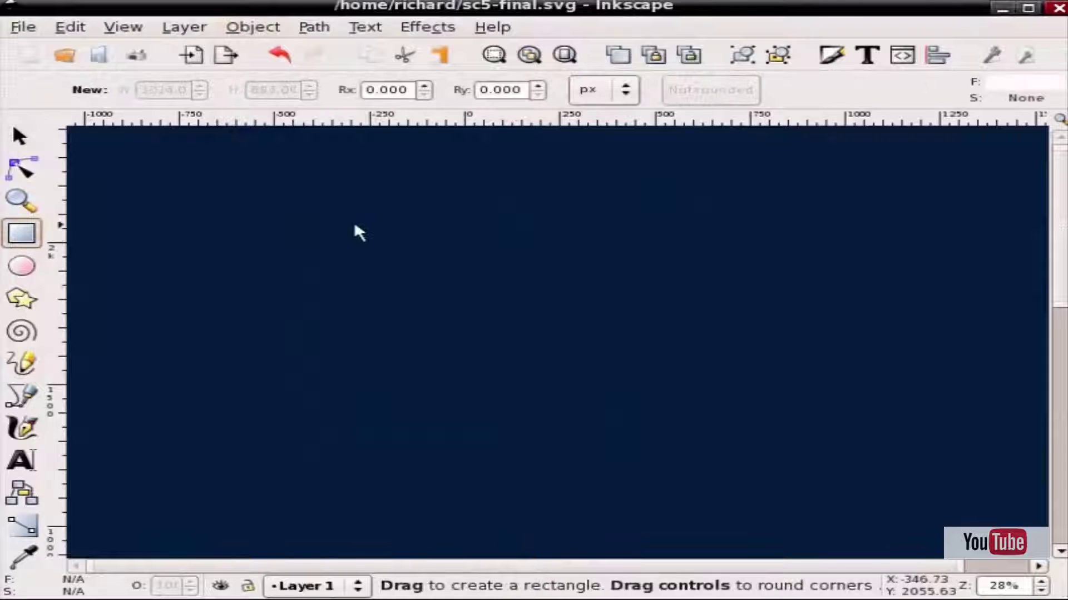
{"action": "mouse_move", "coordinate": [353, 221]}
{"action": "left_mouse_down"}
{"action": "mouse_move", "coordinate": [525, 326]}
{"action": "mouse_move", "coordinate": [728, 406]}
{"action": "left_mouse_up"}
{"action": "key", "text": "F1"}
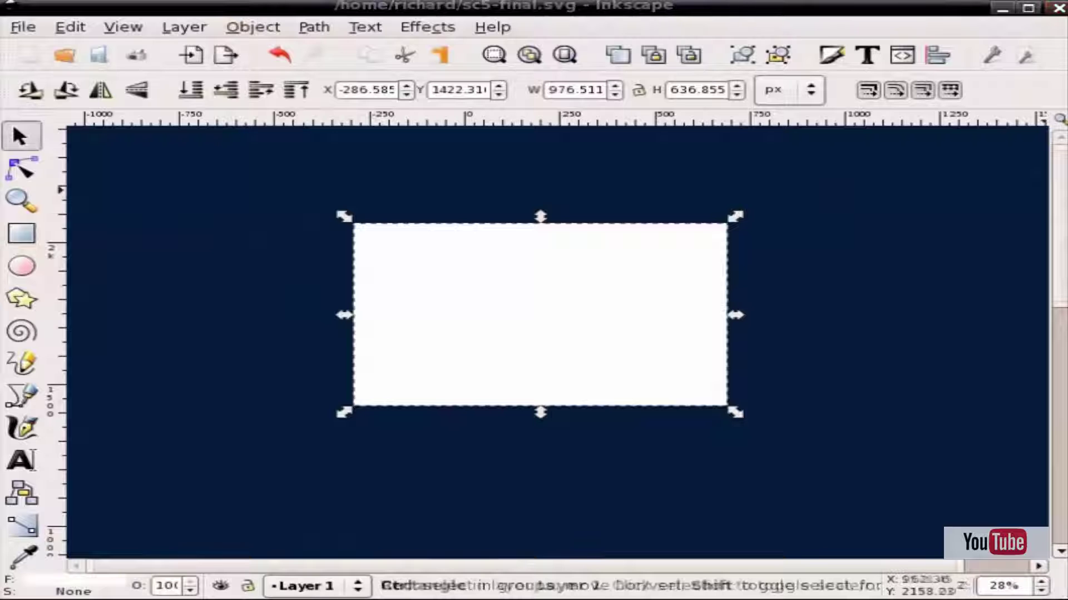
Step: In Fill and Stroke, give the rectangle no stroke and the tennis photo pattern fill
{"action": "key", "text": "shift+ctrl+f"}
{"action": "left_click_drag", "start_coordinate": [973, 103], "coordinate": [696, 108]}
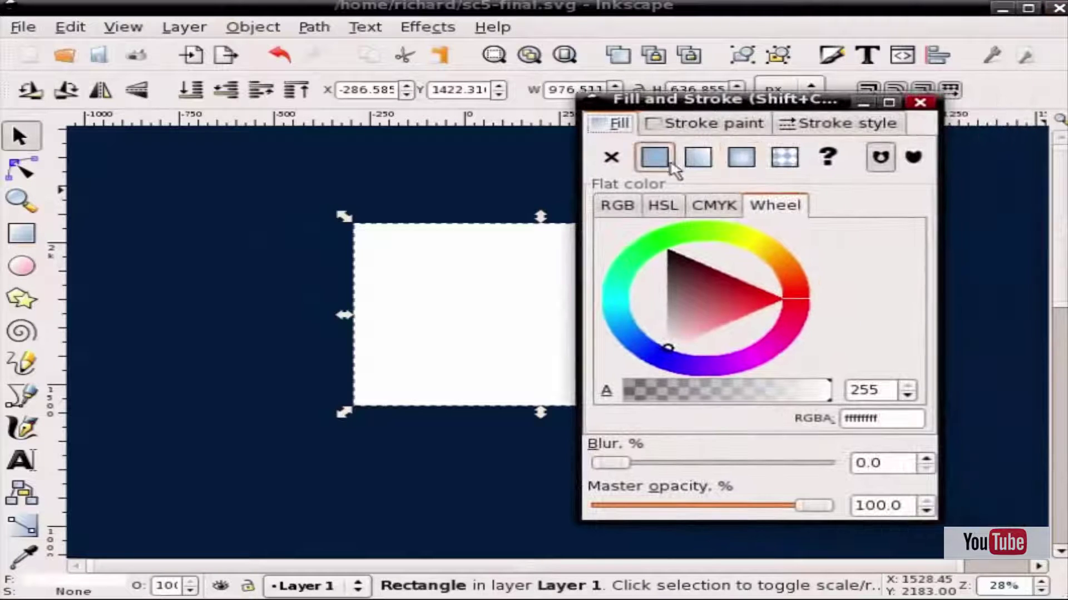
{"action": "left_click", "coordinate": [674, 126]}
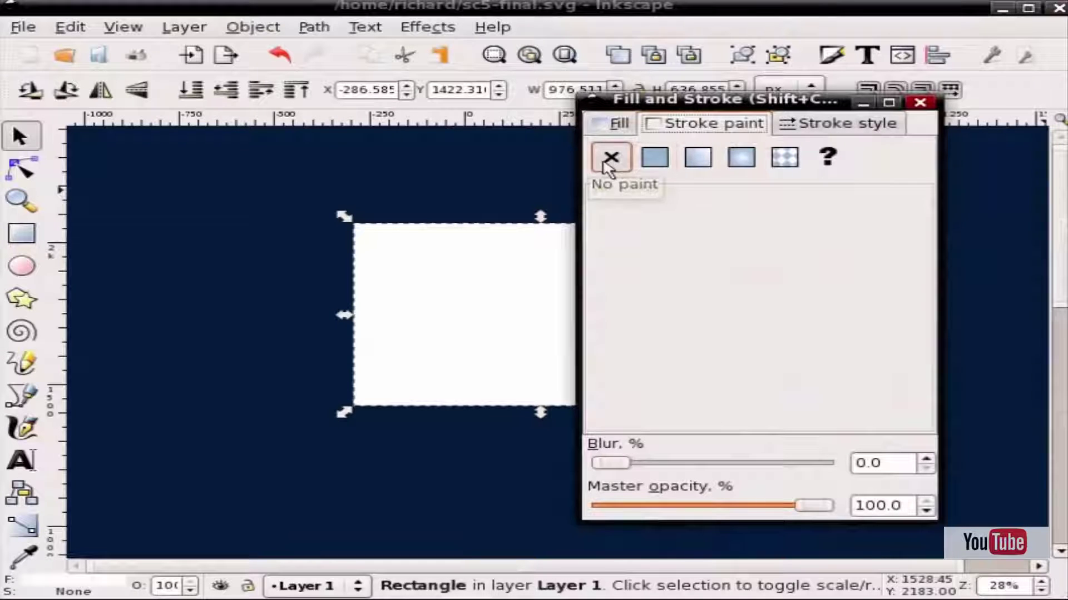
{"action": "left_click", "coordinate": [616, 124]}
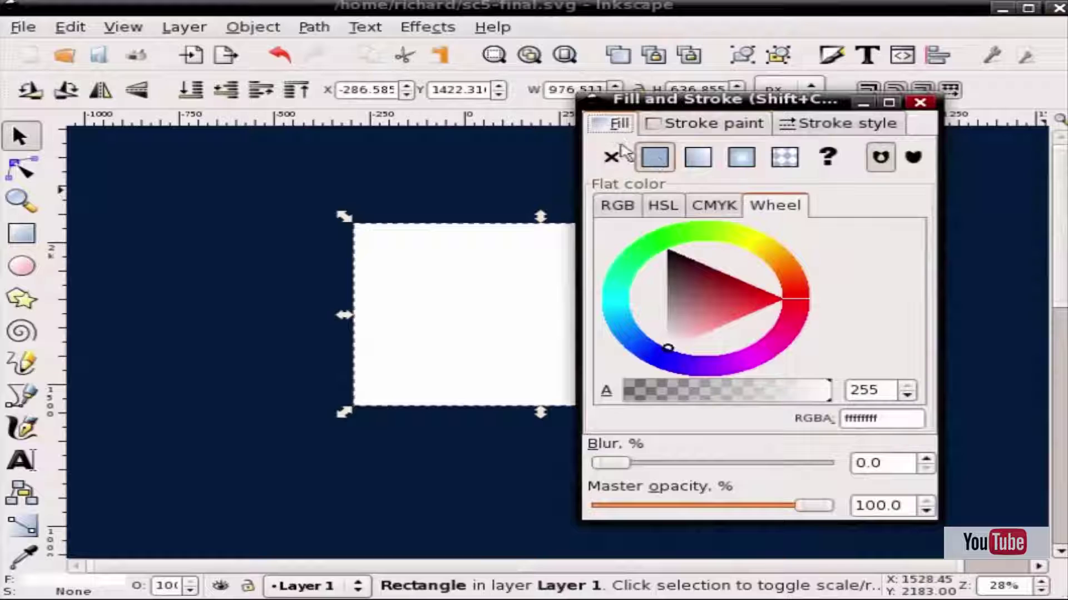
{"action": "left_click", "coordinate": [790, 160]}
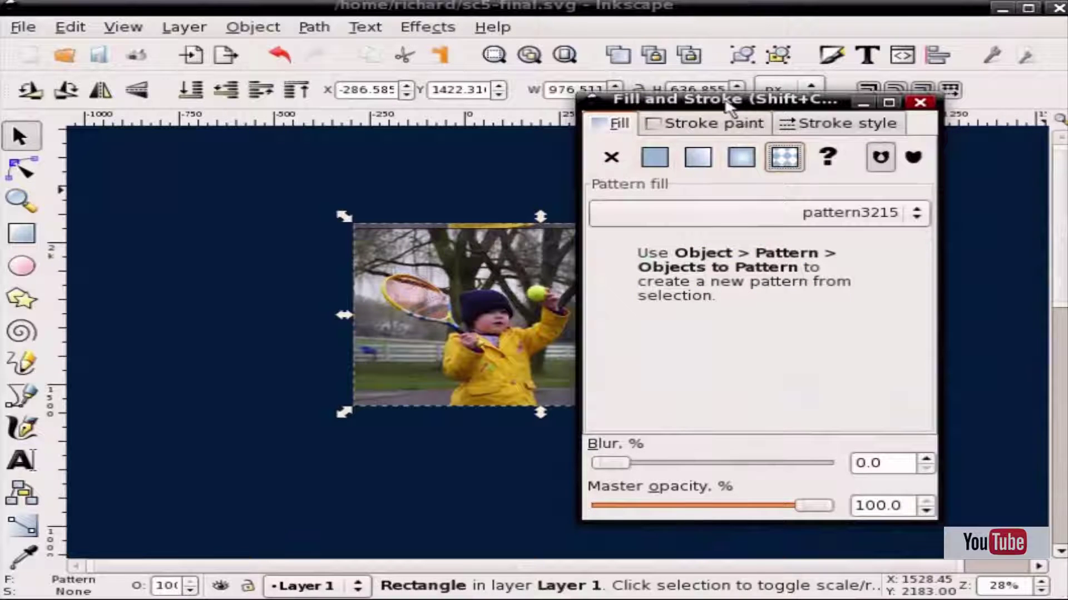
{"action": "left_click_drag", "start_coordinate": [728, 106], "coordinate": [1065, 109]}
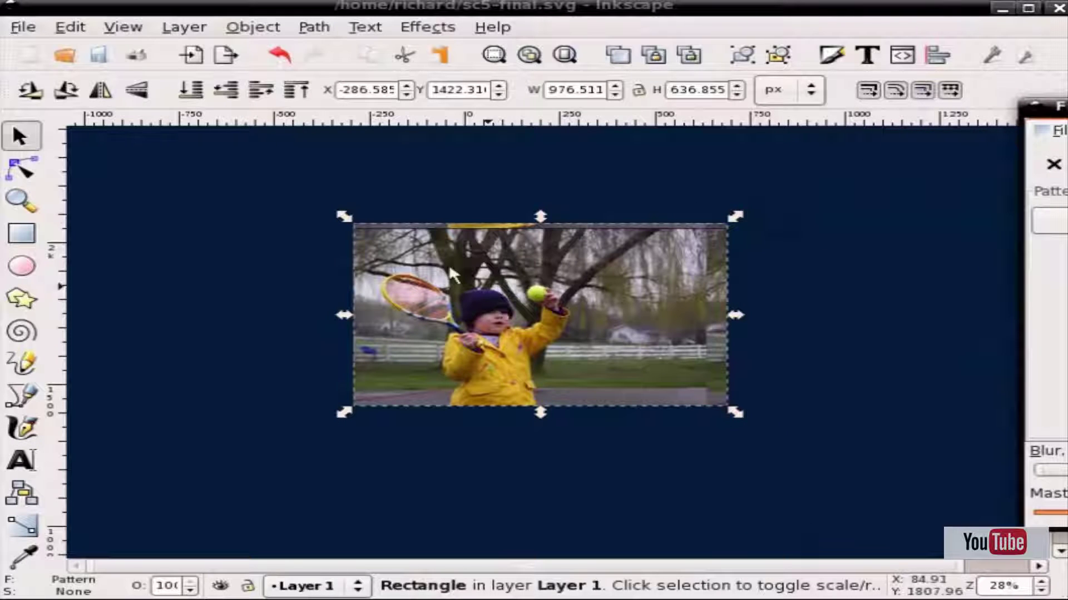
Step: Convert the pattern-filled rectangle into an editable path with Object to Path
{"action": "left_click", "coordinate": [527, 261]}
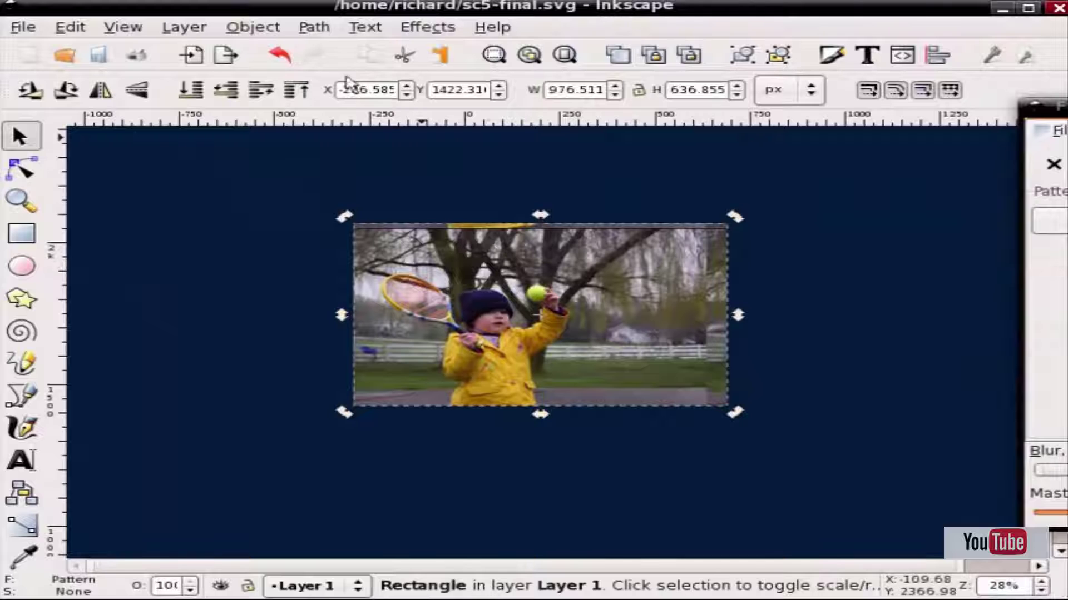
{"action": "left_click", "coordinate": [313, 38]}
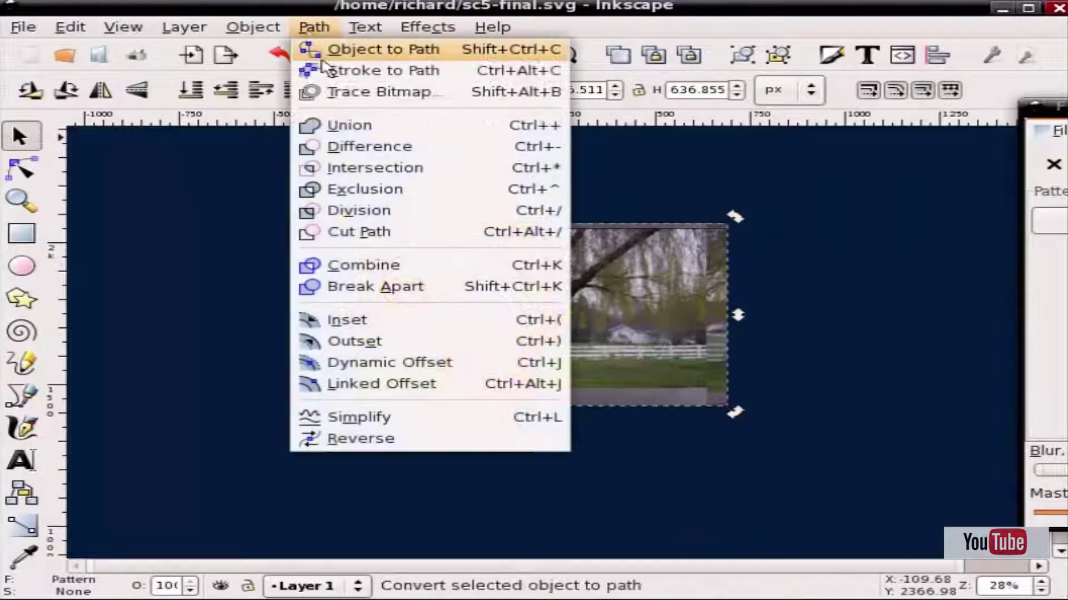
{"action": "left_click", "coordinate": [323, 53]}
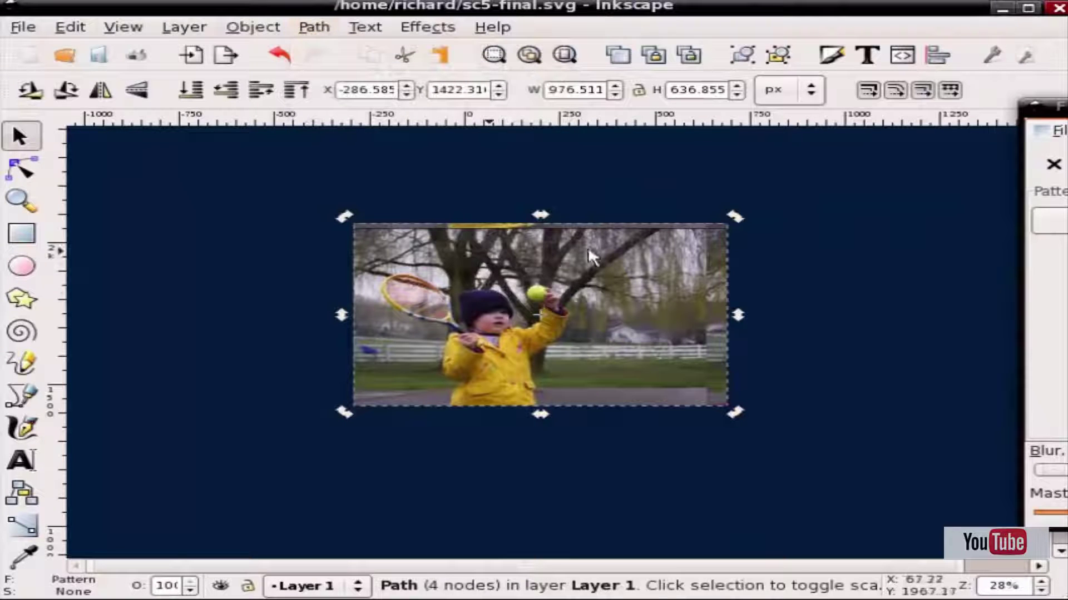
{"action": "left_click", "coordinate": [813, 263]}
{"action": "left_click", "coordinate": [609, 271]}
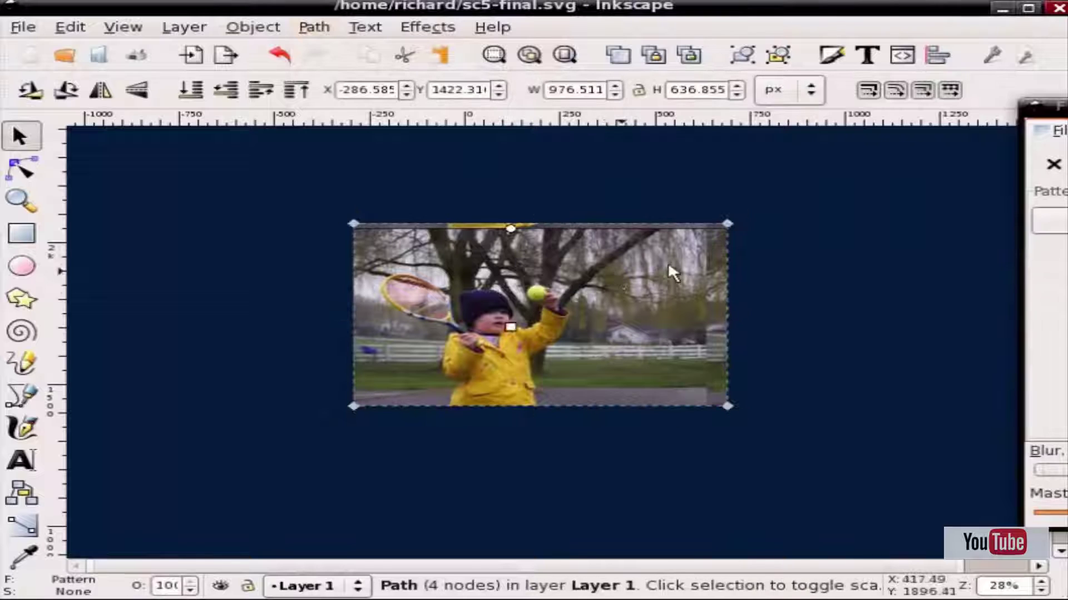
{"action": "key", "text": "n"}
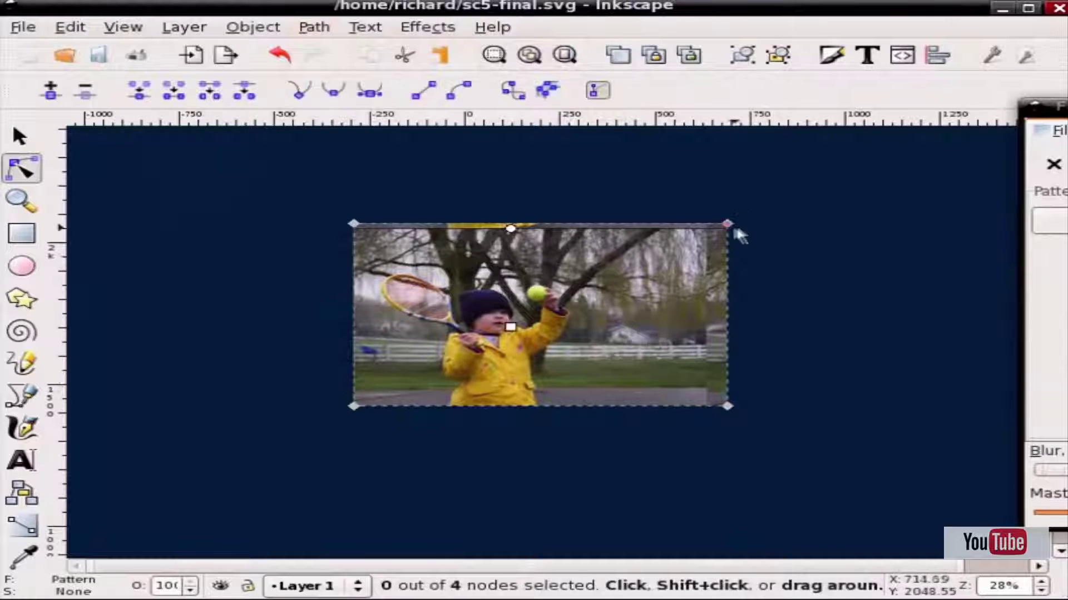
Step: Drag all four corner nodes inward to skew the photo into a tilted quadrilateral
{"action": "left_click_drag", "start_coordinate": [732, 228], "coordinate": [556, 271]}
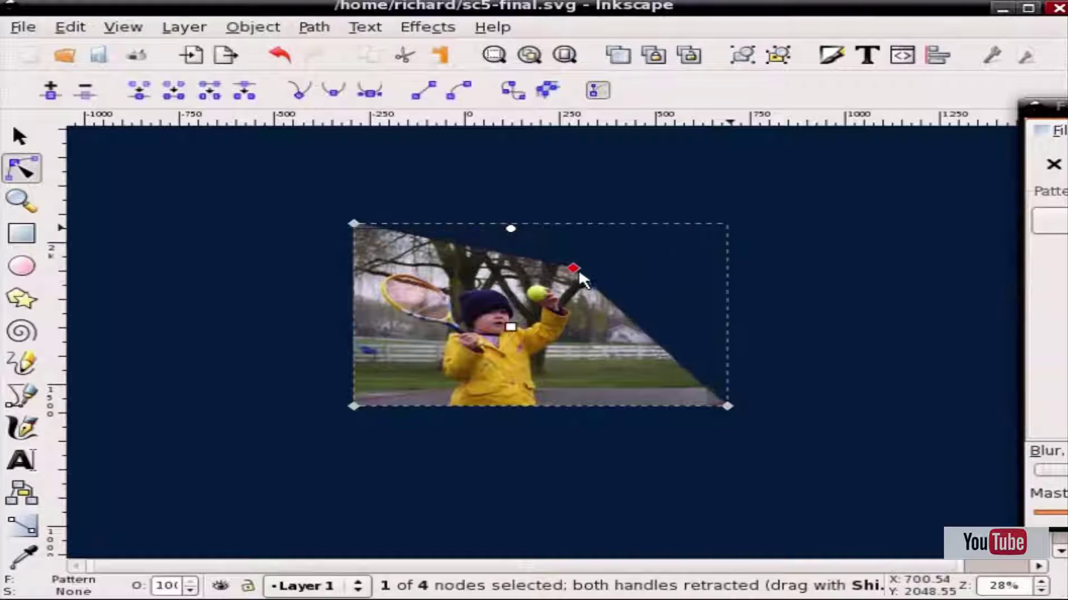
{"action": "left_click_drag", "start_coordinate": [556, 272], "coordinate": [561, 267]}
{"action": "mouse_move", "coordinate": [731, 405]}
{"action": "left_mouse_down"}
{"action": "mouse_move", "coordinate": [559, 383]}
{"action": "mouse_move", "coordinate": [553, 392]}
{"action": "left_mouse_up"}
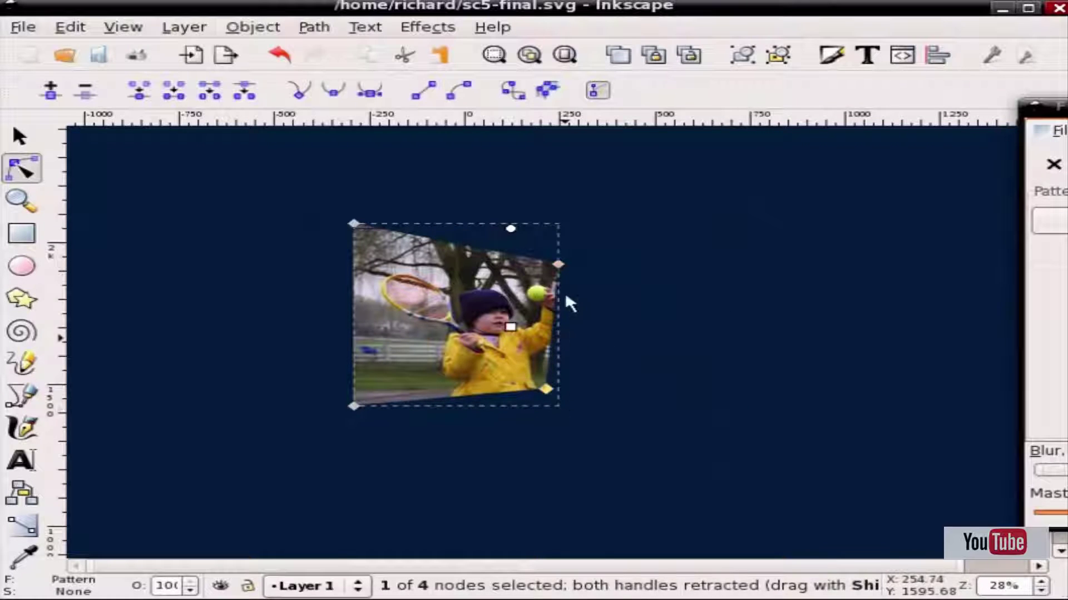
{"action": "left_click_drag", "start_coordinate": [559, 266], "coordinate": [551, 266]}
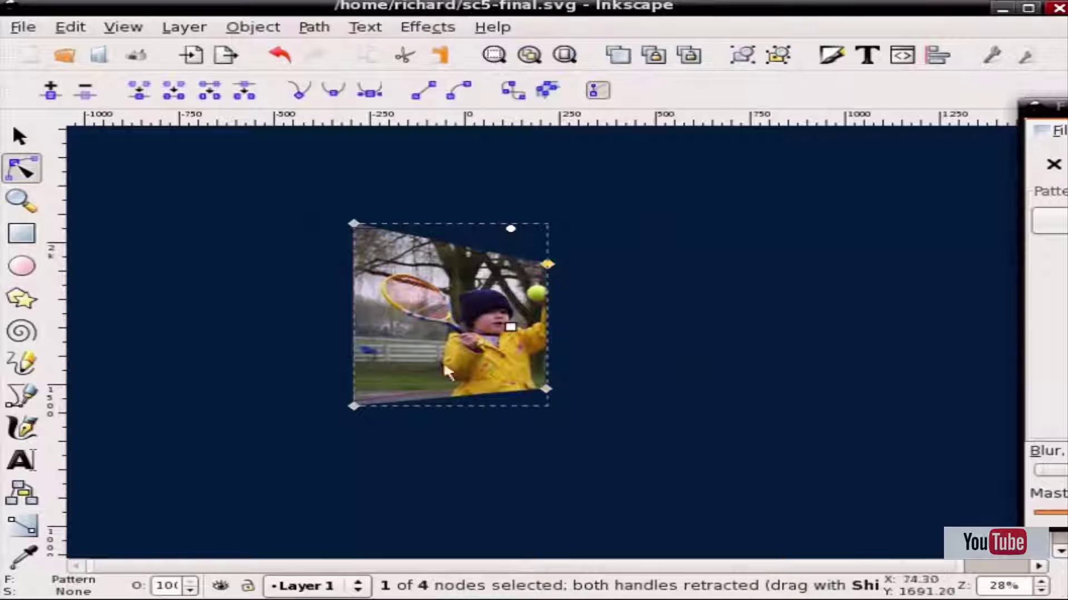
{"action": "mouse_move", "coordinate": [356, 405]}
{"action": "left_mouse_down"}
{"action": "mouse_move", "coordinate": [395, 401]}
{"action": "mouse_move", "coordinate": [382, 398]}
{"action": "left_mouse_up"}
{"action": "left_click_drag", "start_coordinate": [355, 225], "coordinate": [379, 246]}
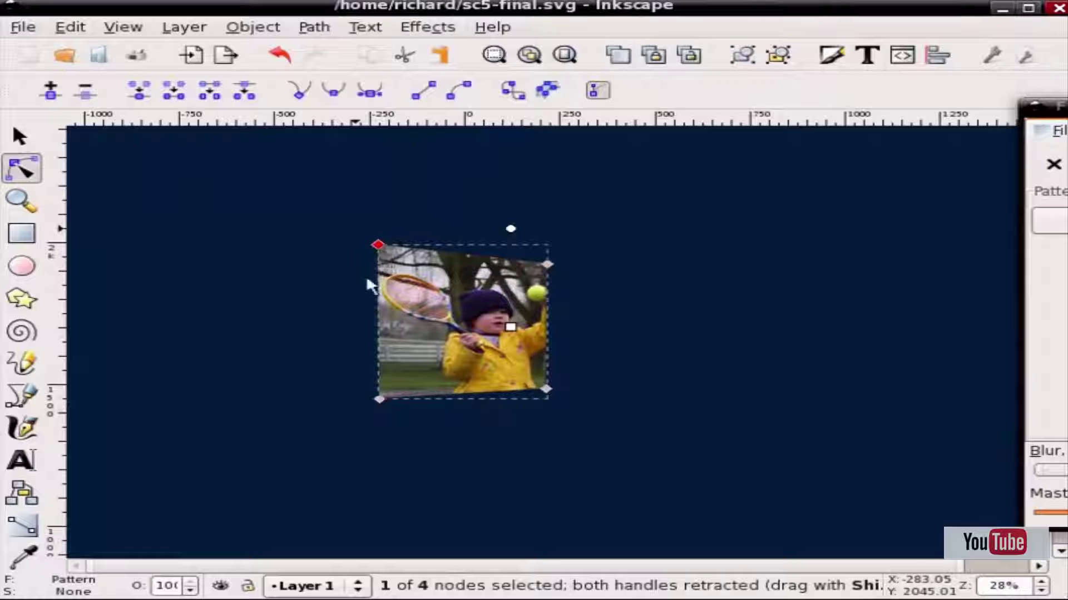
{"action": "scroll", "coordinate": [413, 309], "scroll_direction": "up", "scroll_amount": 3, "text": "ctrl"}
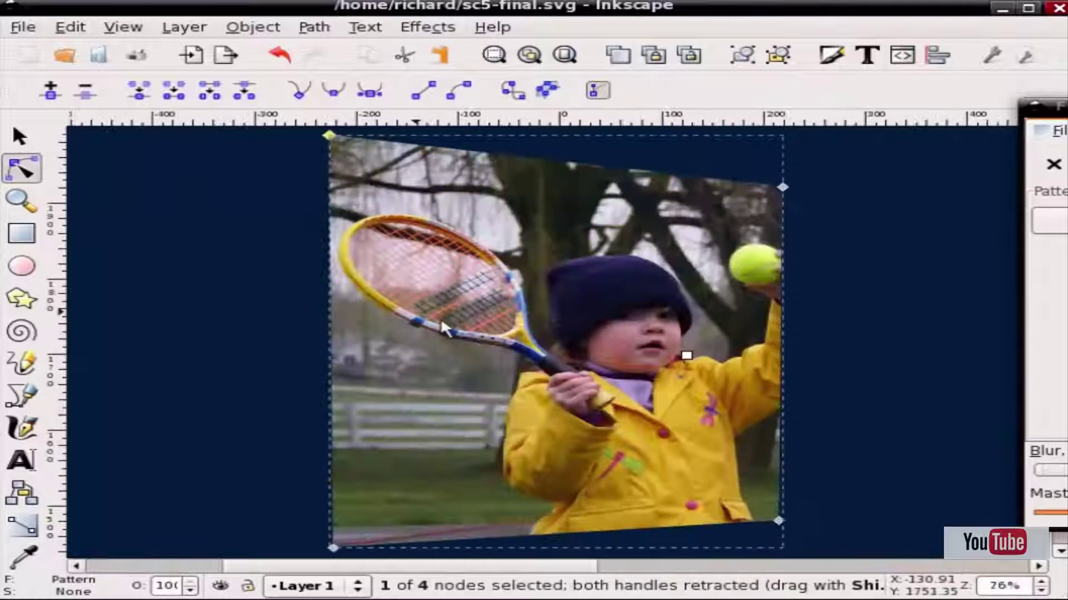
{"action": "scroll", "coordinate": [475, 330], "scroll_direction": "down", "scroll_amount": 2, "text": "ctrl"}
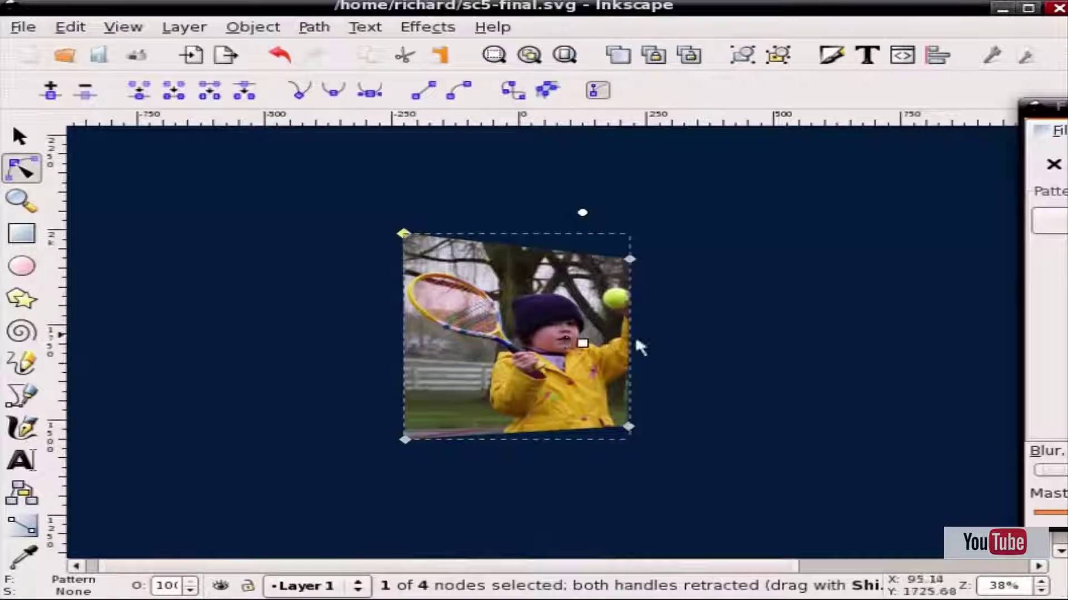
Step: Nudge the top-right corner node slightly left to fine-tune the skew
{"action": "left_click", "coordinate": [704, 324]}
{"action": "left_click", "coordinate": [704, 326]}
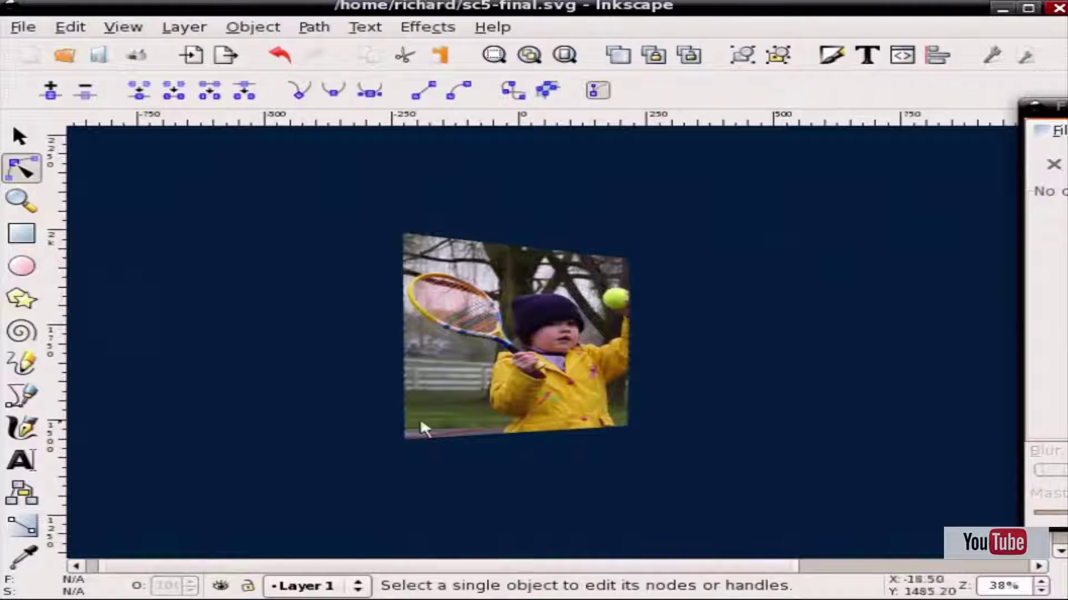
{"action": "left_click", "coordinate": [627, 284]}
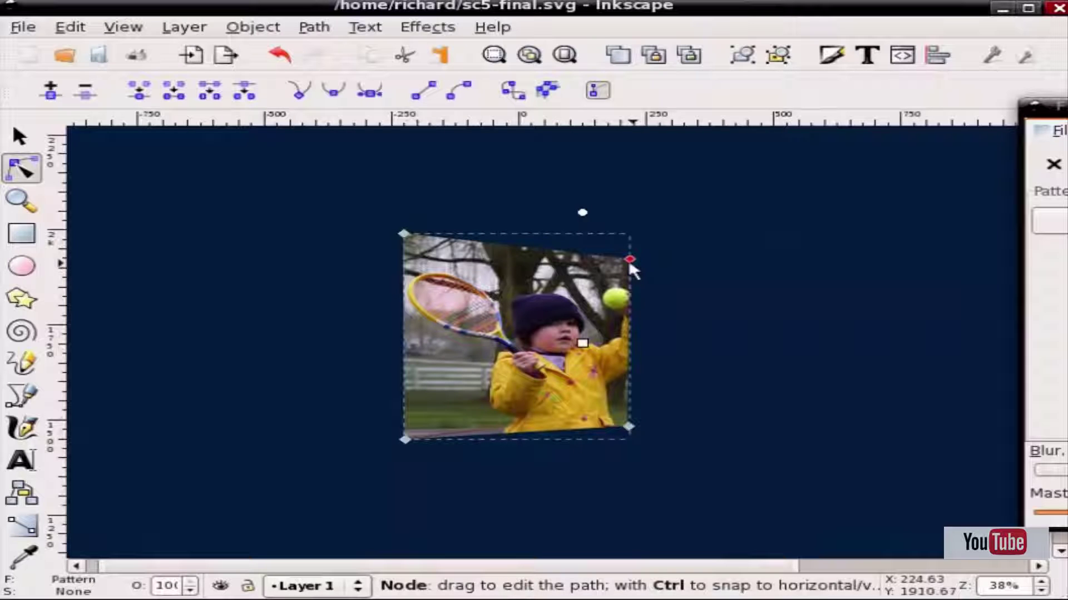
{"action": "left_click_drag", "start_coordinate": [628, 259], "coordinate": [625, 259]}
{"action": "left_click", "coordinate": [689, 346]}
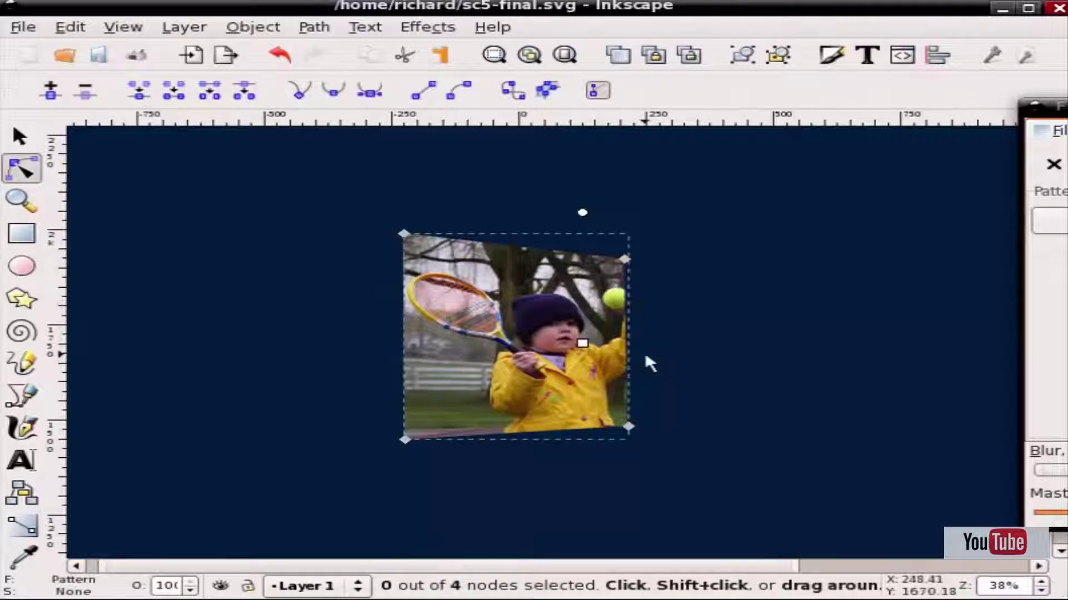
Step: Draw a closed four-node Bezier outline beside the photo's right edge around the arm and ball
{"action": "key", "text": "s"}
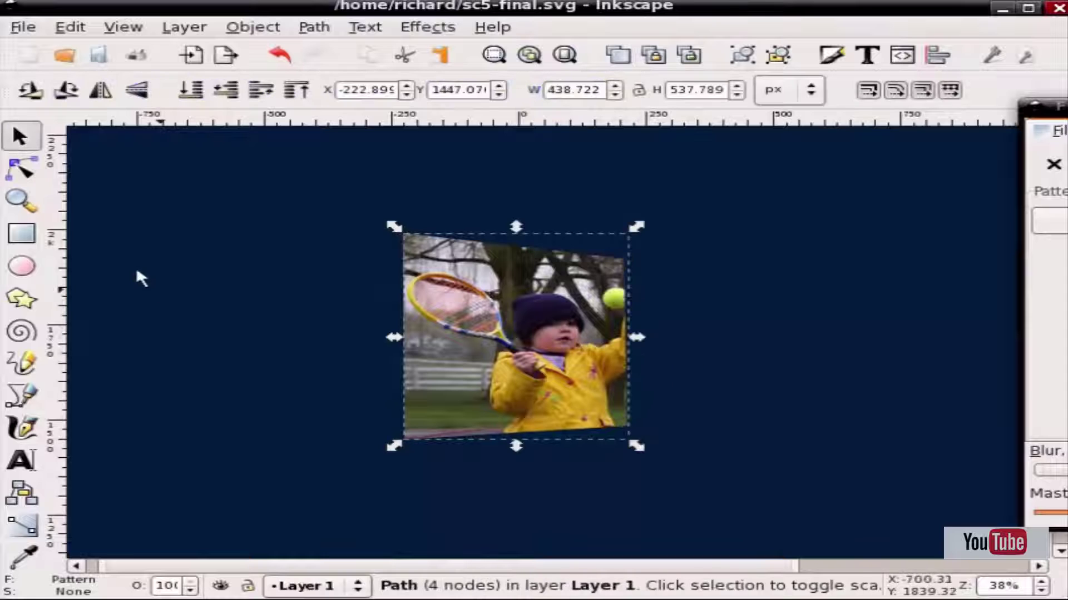
{"action": "left_click", "coordinate": [23, 396]}
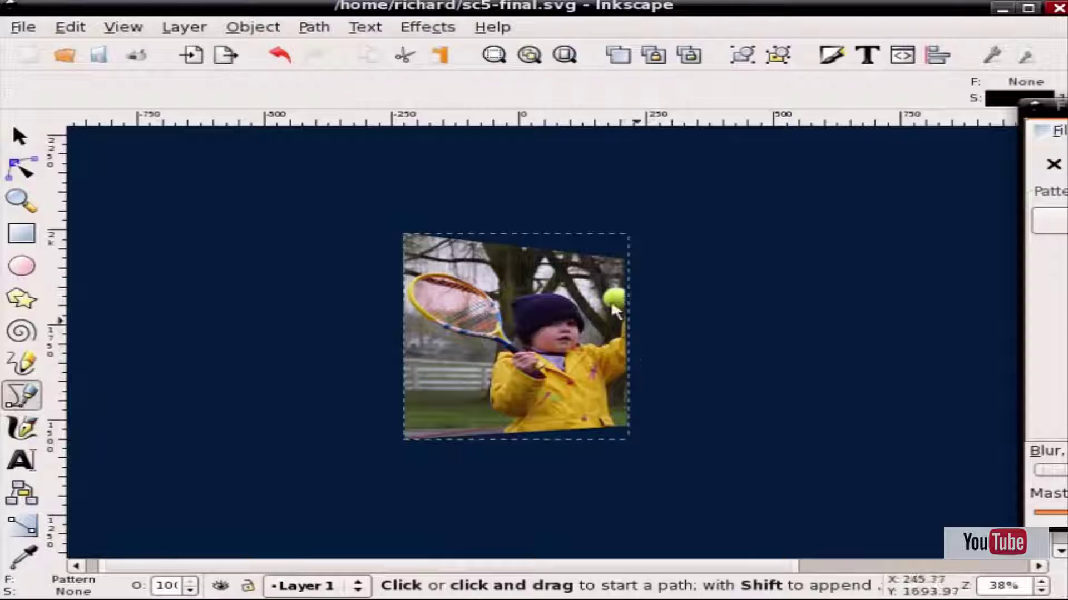
{"action": "left_click", "coordinate": [624, 390]}
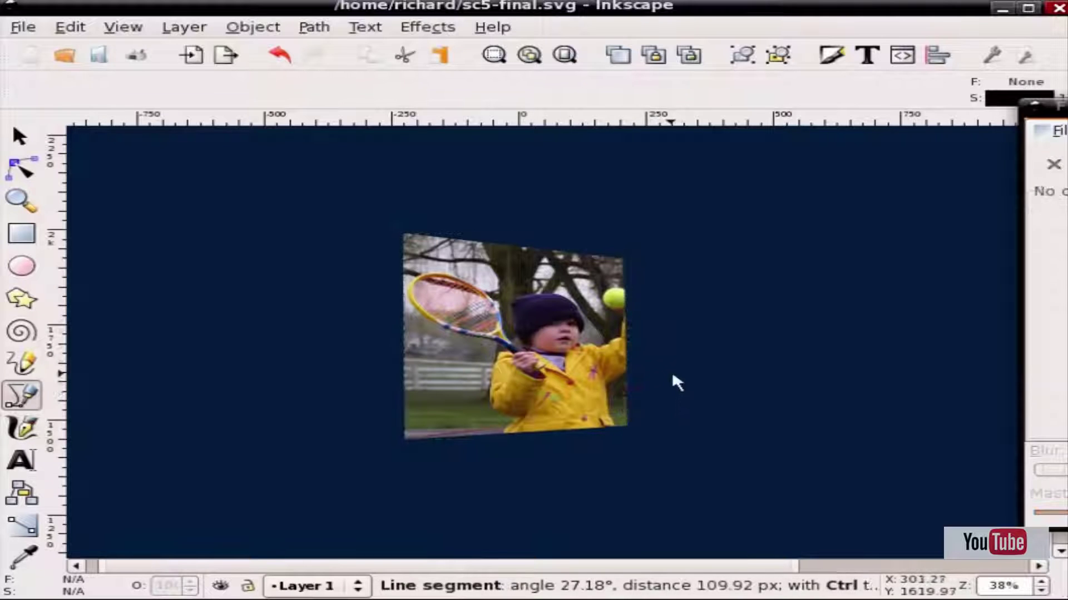
{"action": "left_click", "coordinate": [689, 355]}
{"action": "left_click", "coordinate": [684, 277]}
{"action": "left_click", "coordinate": [623, 278]}
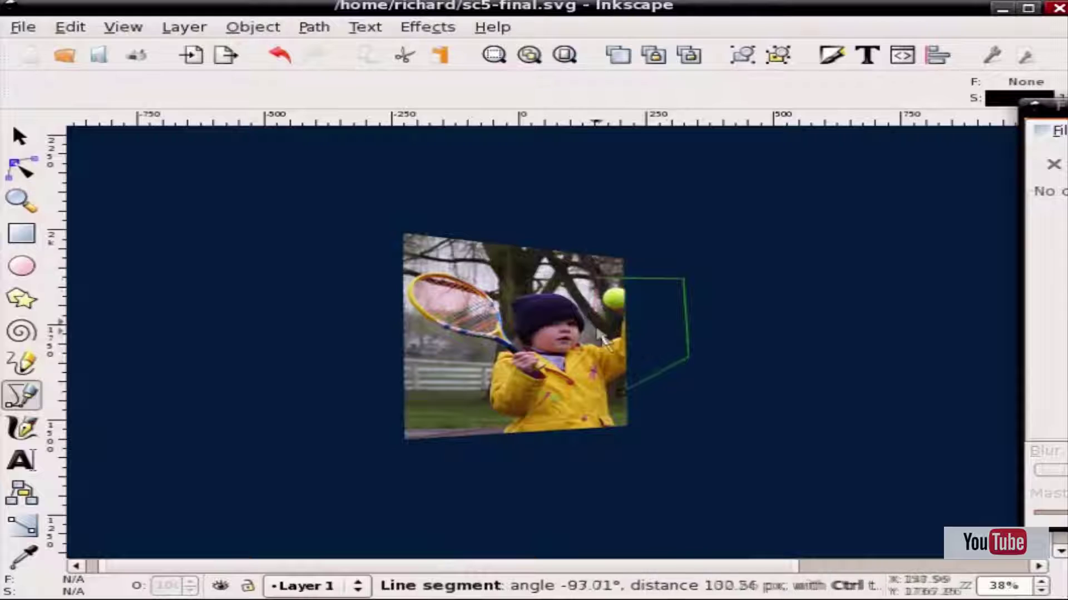
{"action": "left_click", "coordinate": [625, 388]}
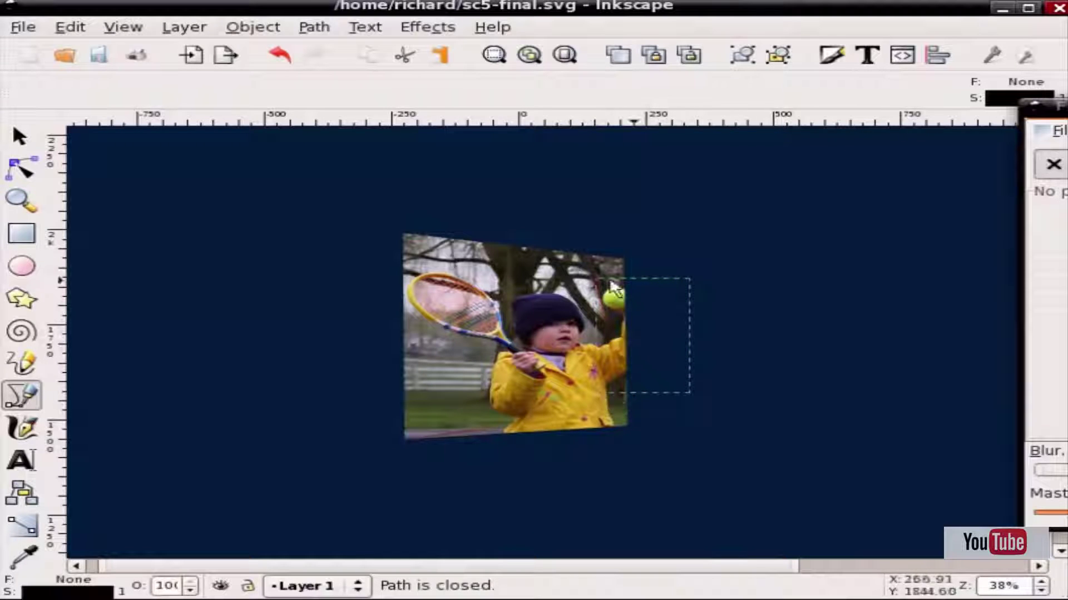
{"action": "key", "text": "space"}
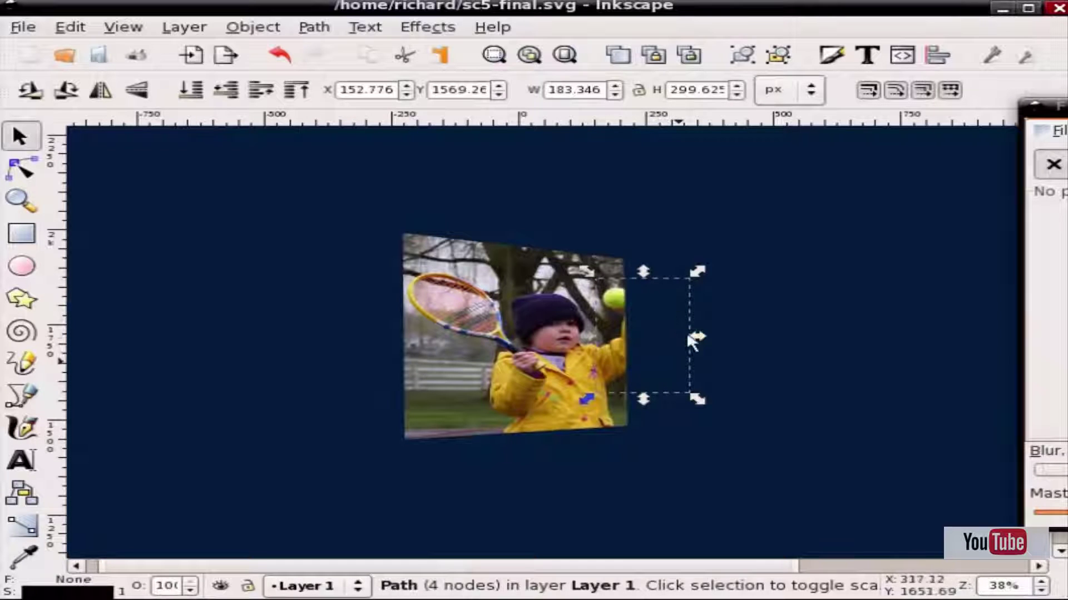
Step: Union the new outline with the skewed photo into one eight-node path
{"action": "left_click", "coordinate": [532, 276], "text": "shift"}
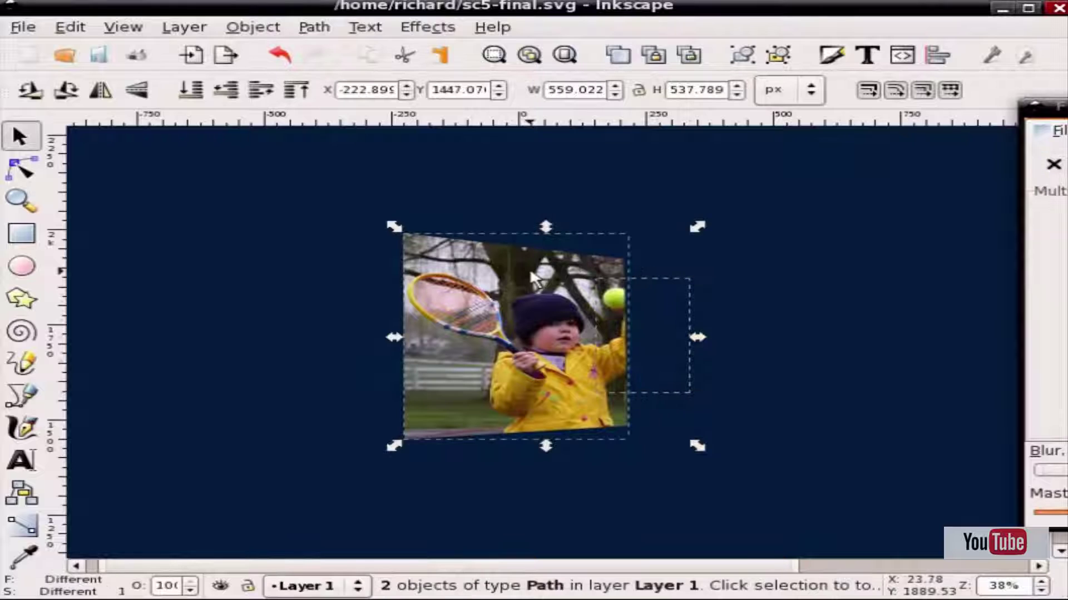
{"action": "left_click", "coordinate": [314, 27]}
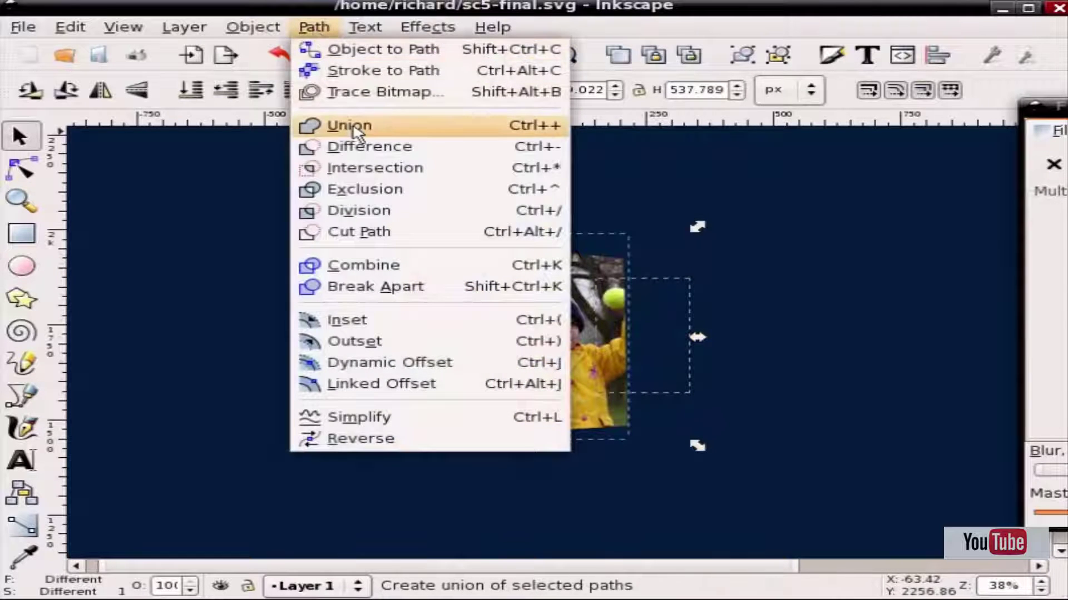
{"action": "left_click", "coordinate": [350, 125]}
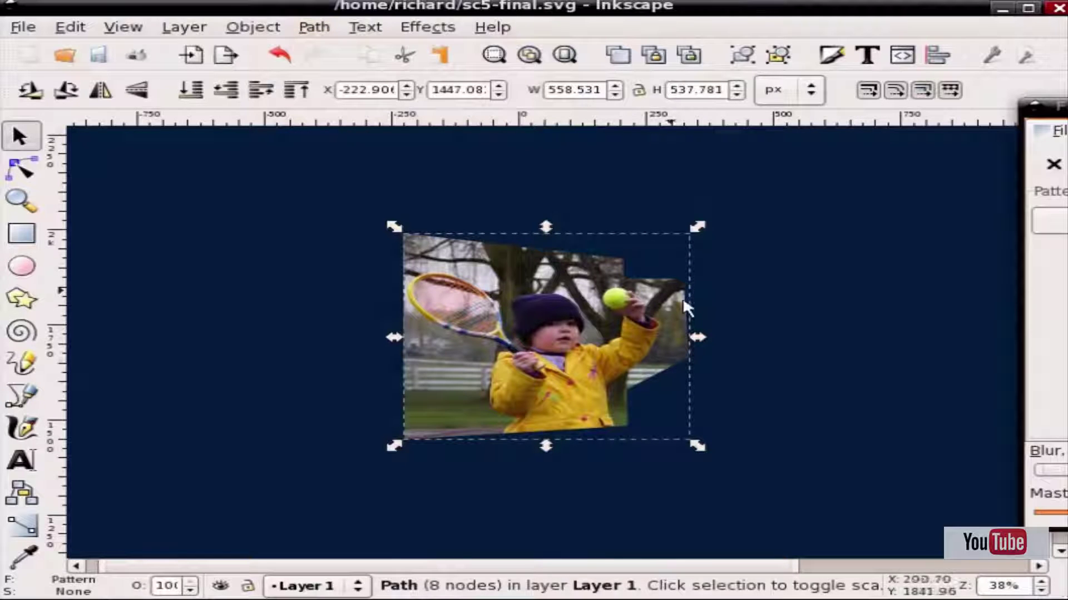
{"action": "left_click", "coordinate": [695, 314]}
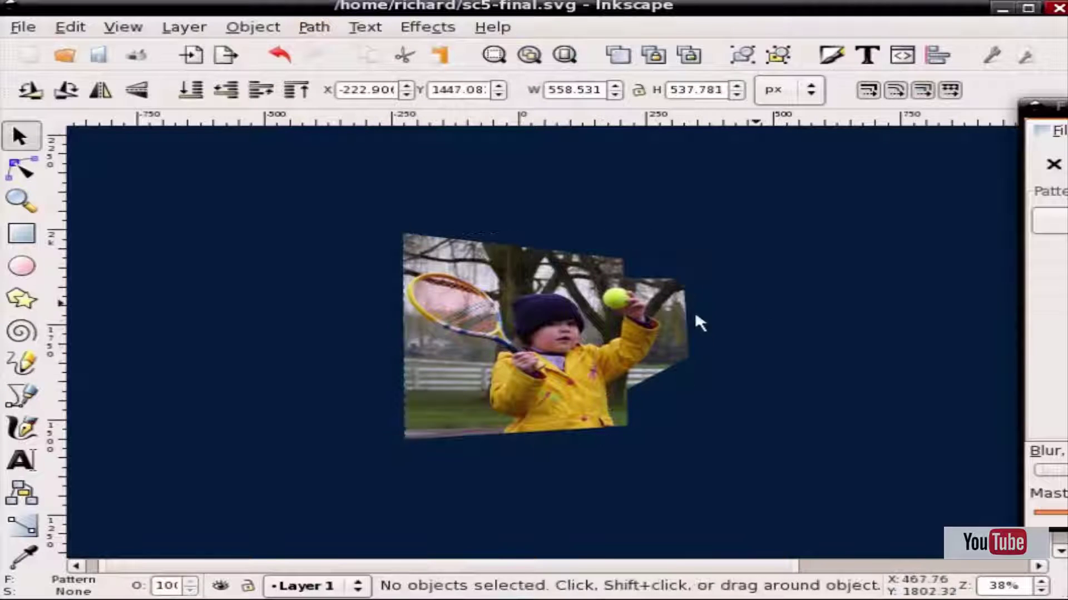
{"action": "left_click", "coordinate": [645, 311]}
{"action": "key", "text": "F3"}
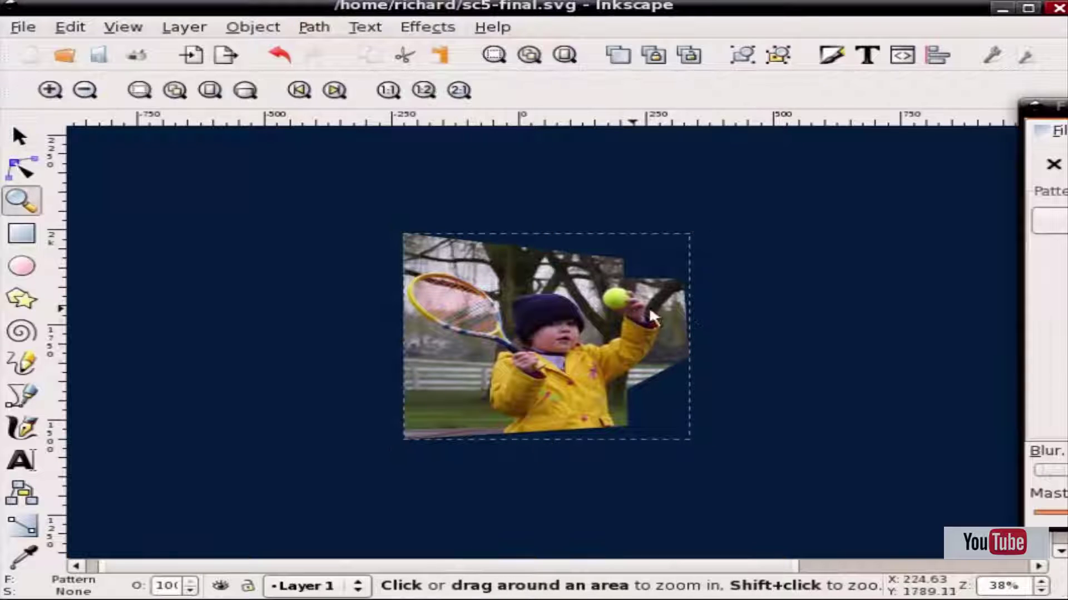
Step: Zoom in and lower the extension's corner node near the arm
{"action": "left_click", "coordinate": [784, 342]}
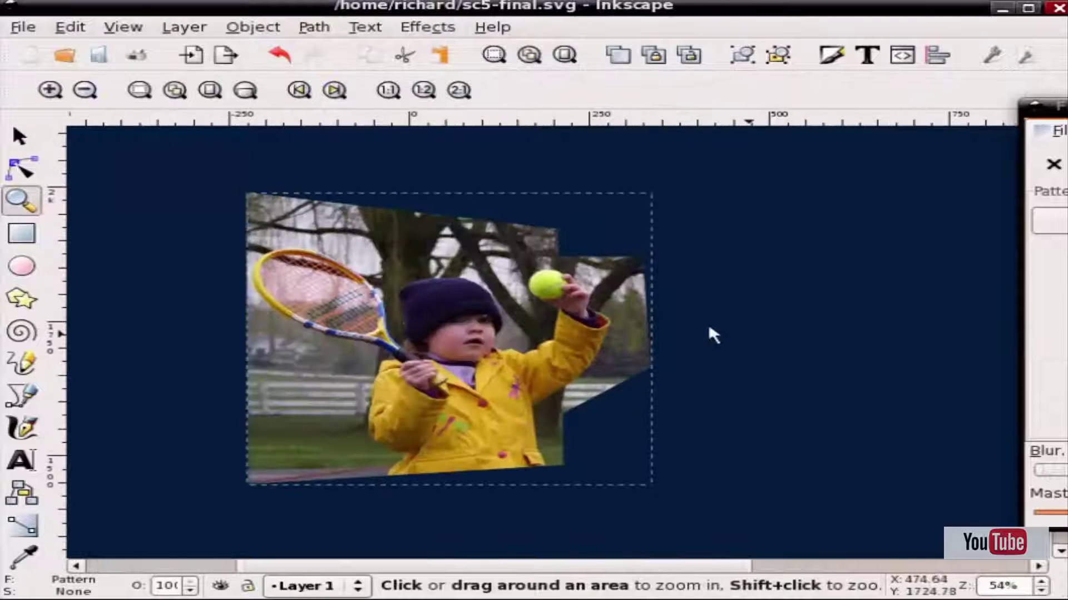
{"action": "left_click", "coordinate": [619, 305]}
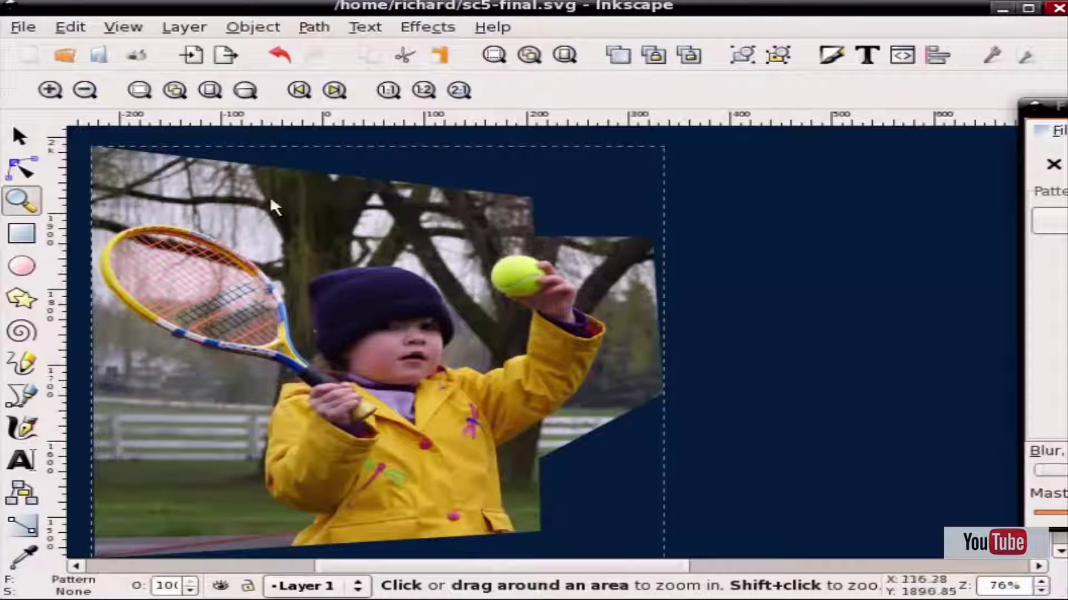
{"action": "key", "text": "F1"}
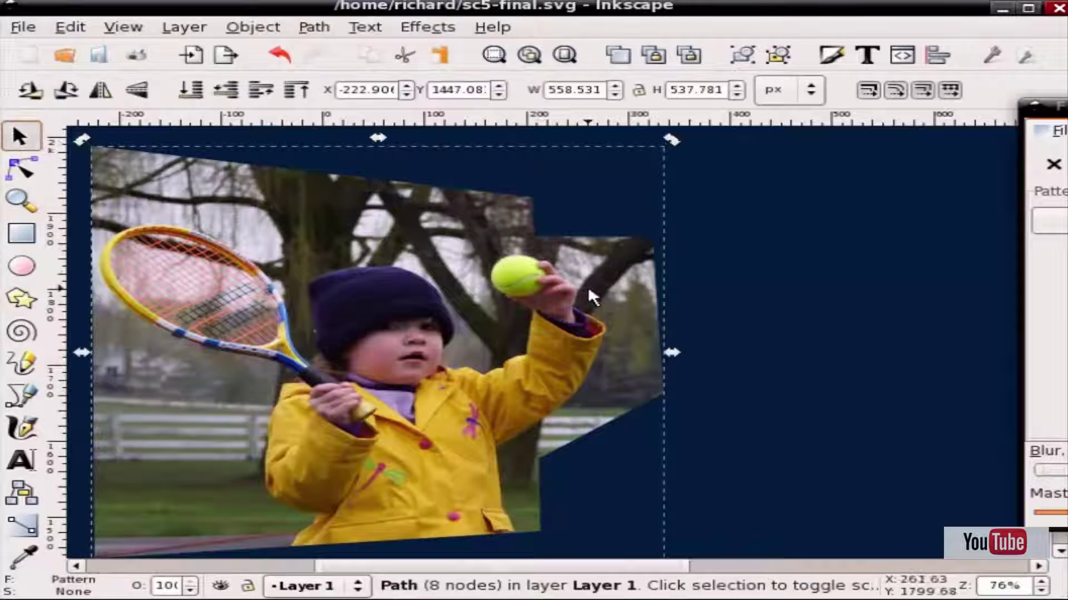
{"action": "key", "text": "F2"}
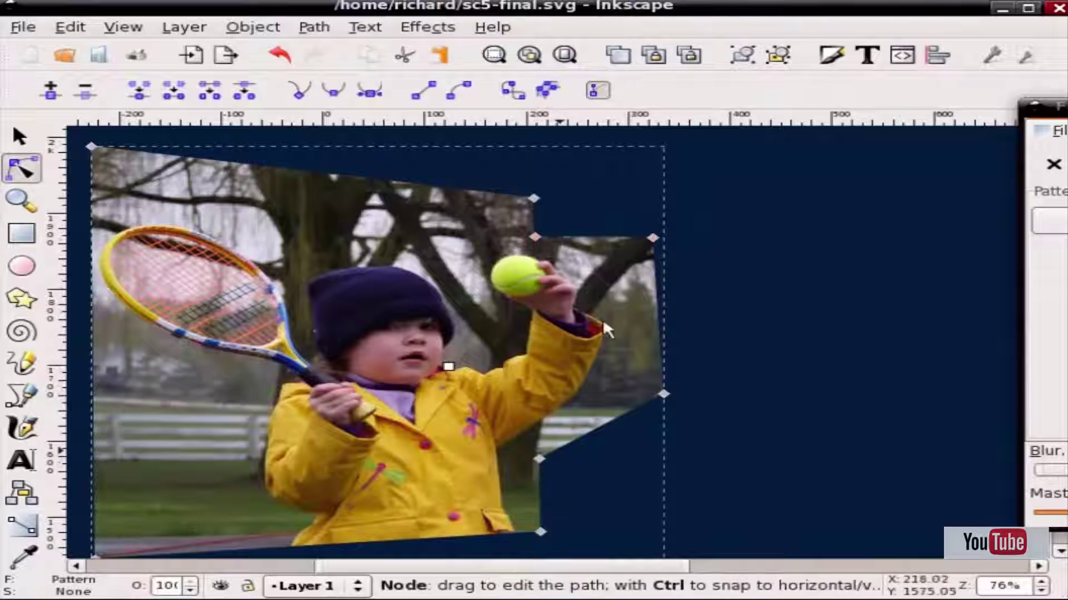
{"action": "left_click_drag", "start_coordinate": [535, 237], "coordinate": [548, 268]}
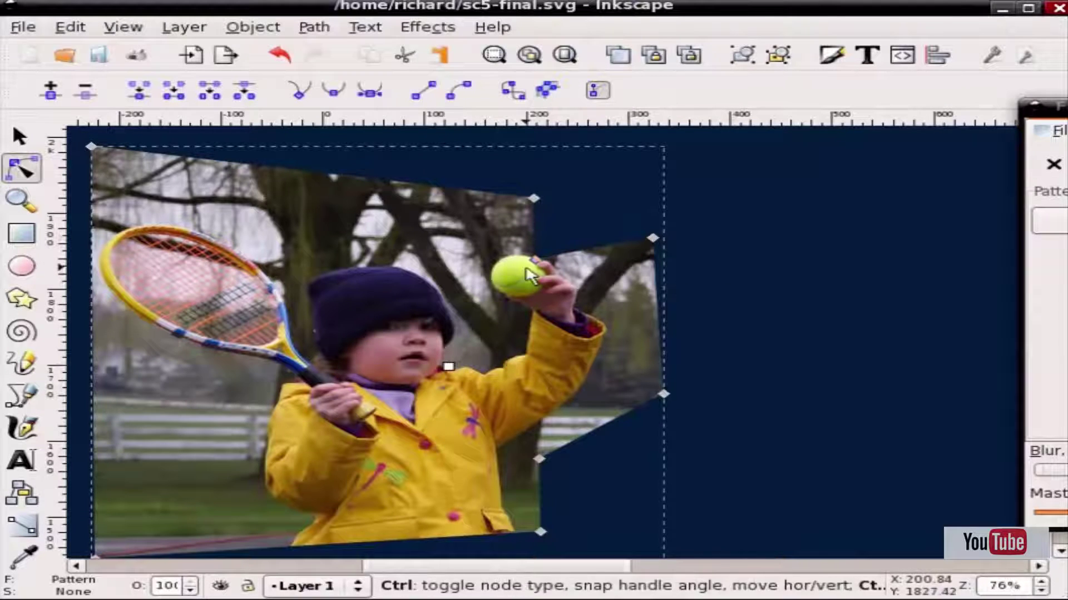
Step: Move the extension's lower corner up to the sleeve, then select its top edge segment
{"action": "scroll", "coordinate": [528, 273], "scroll_direction": "up", "scroll_amount": 4, "text": "ctrl"}
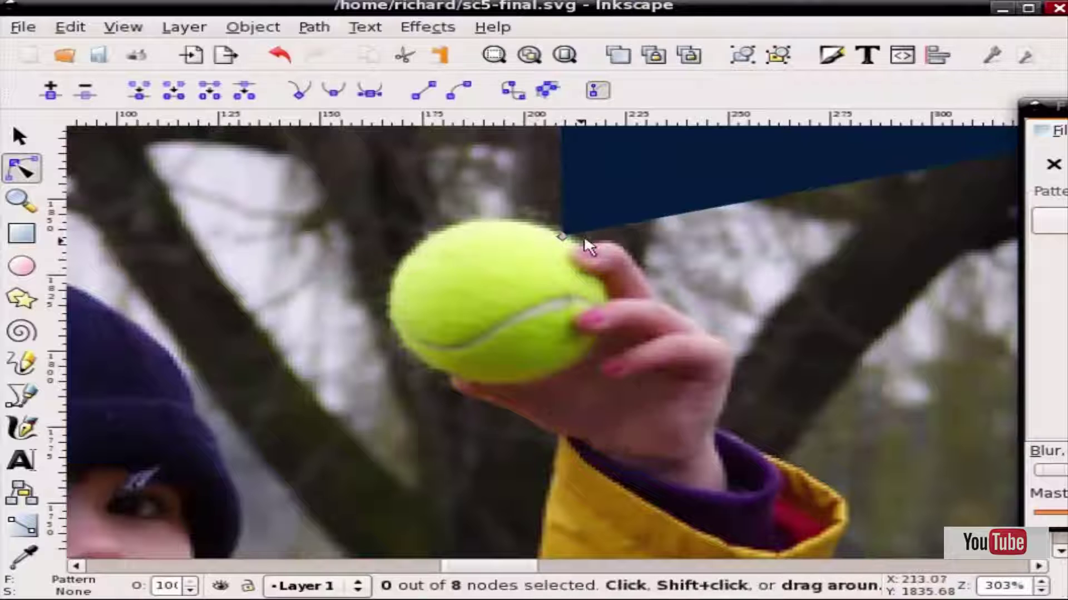
{"action": "left_click", "coordinate": [562, 238]}
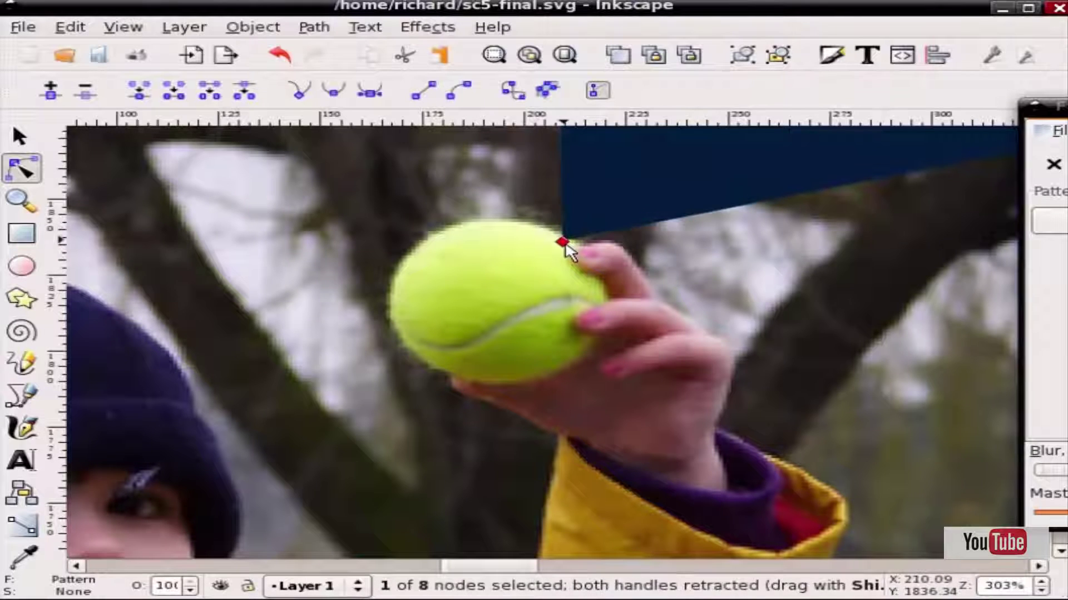
{"action": "scroll", "coordinate": [639, 268], "scroll_direction": "down", "scroll_amount": 8}
{"action": "scroll", "coordinate": [640, 269], "scroll_direction": "down", "scroll_amount": 10}
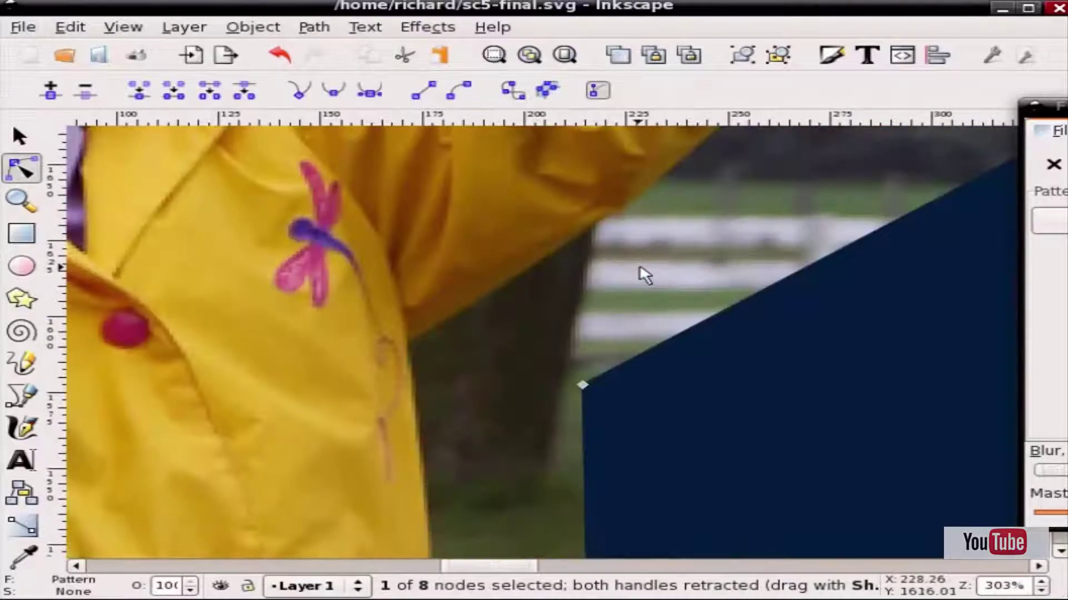
{"action": "scroll", "coordinate": [638, 274], "scroll_direction": "down", "scroll_amount": 2}
{"action": "left_click_drag", "start_coordinate": [589, 290], "coordinate": [573, 150]}
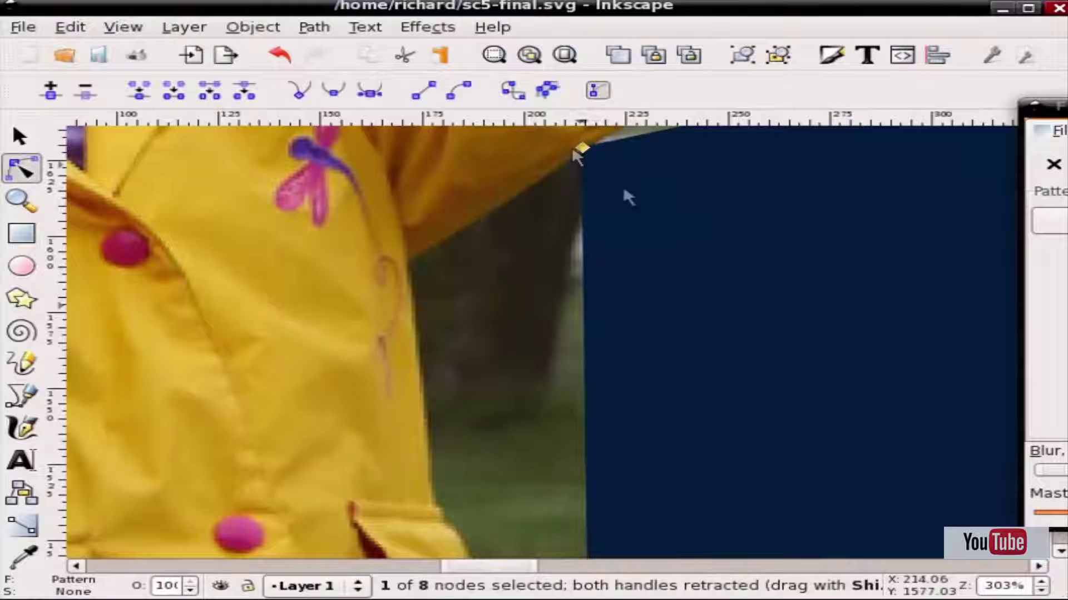
{"action": "scroll", "coordinate": [622, 185], "scroll_direction": "up", "scroll_amount": 3}
{"action": "scroll", "coordinate": [635, 200], "scroll_direction": "up", "scroll_amount": 3}
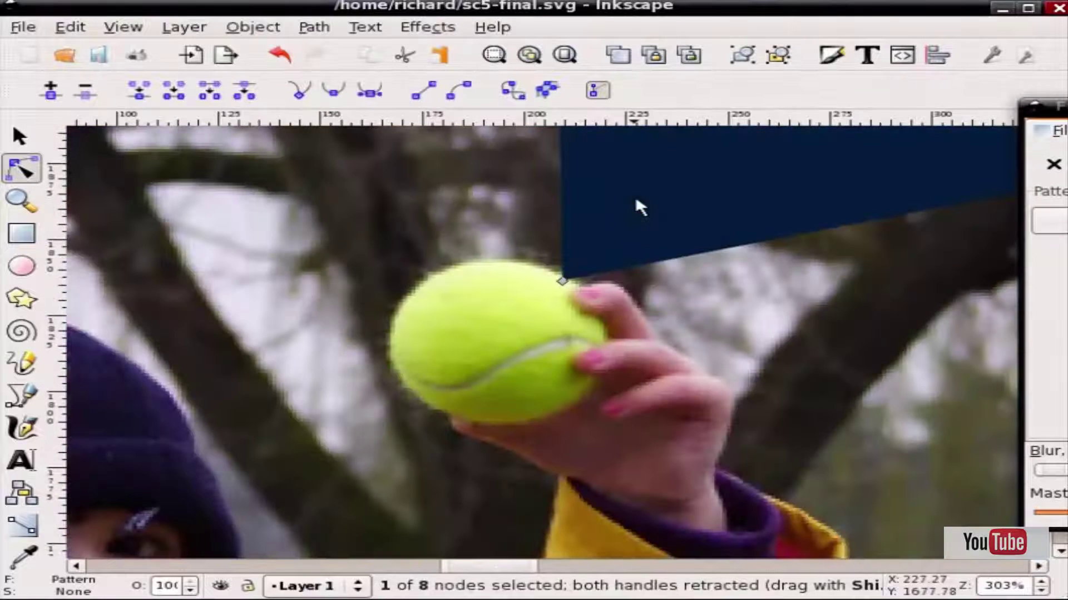
{"action": "key", "text": "minus"}
{"action": "key", "text": "minus"}
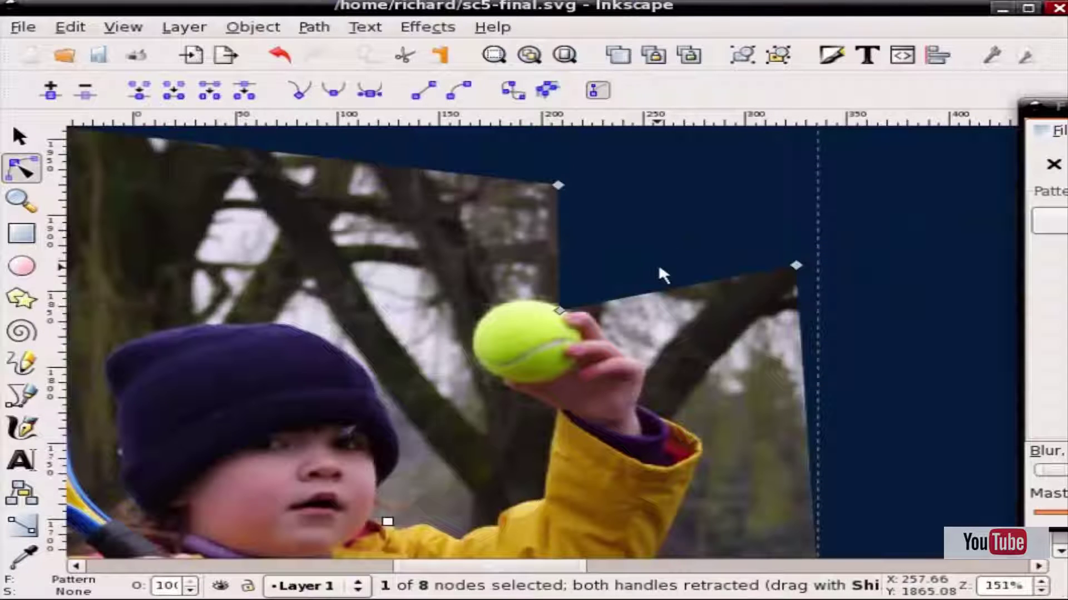
{"action": "key", "text": "Escape"}
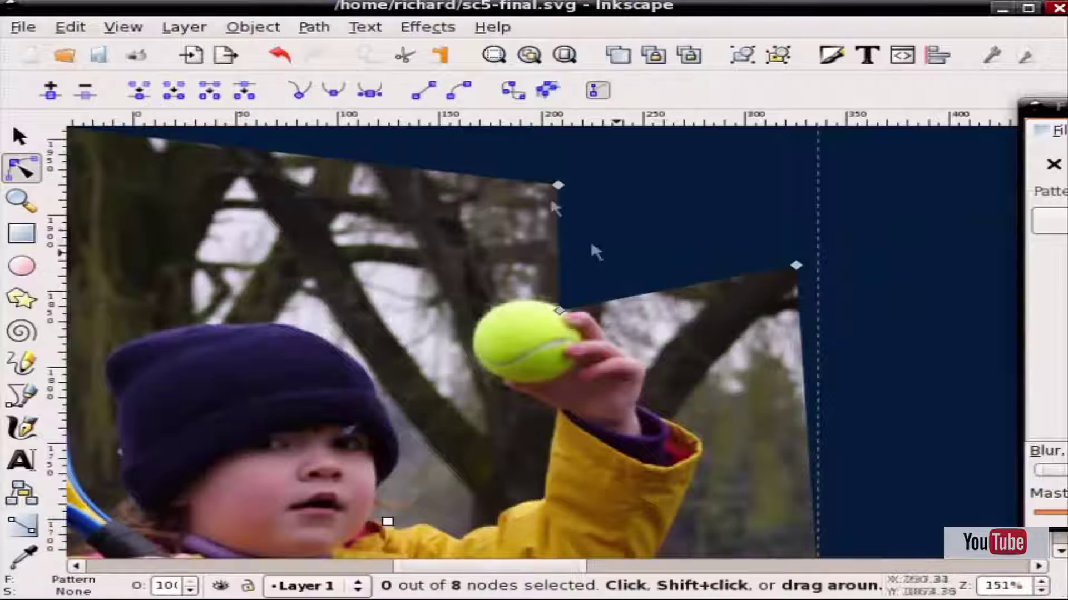
{"action": "left_click", "coordinate": [676, 287]}
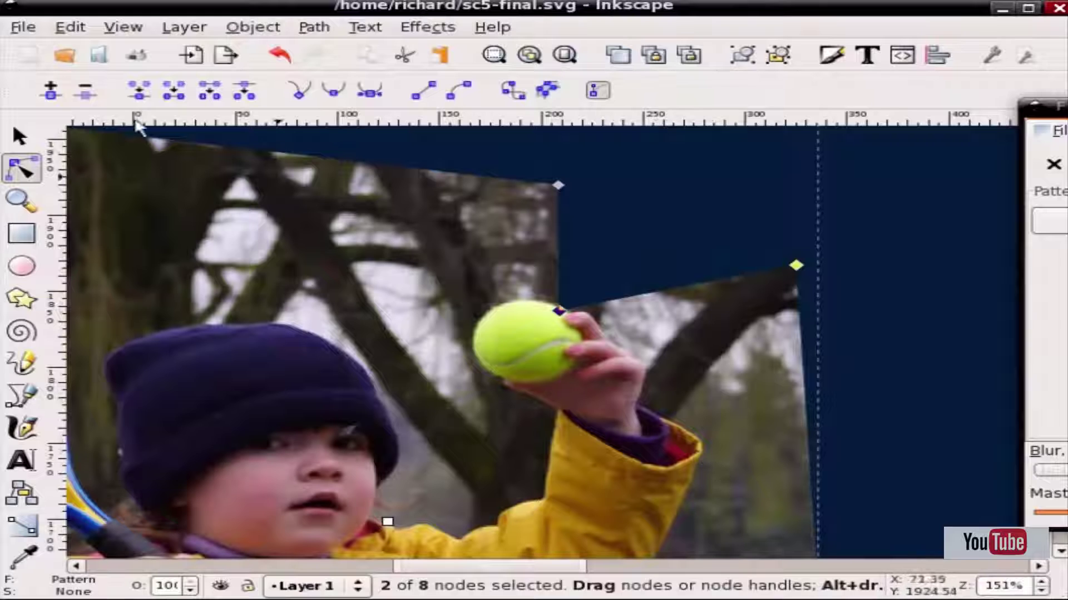
Step: Insert extra nodes along the extension's top, right and bottom edges
{"action": "left_click", "coordinate": [50, 90]}
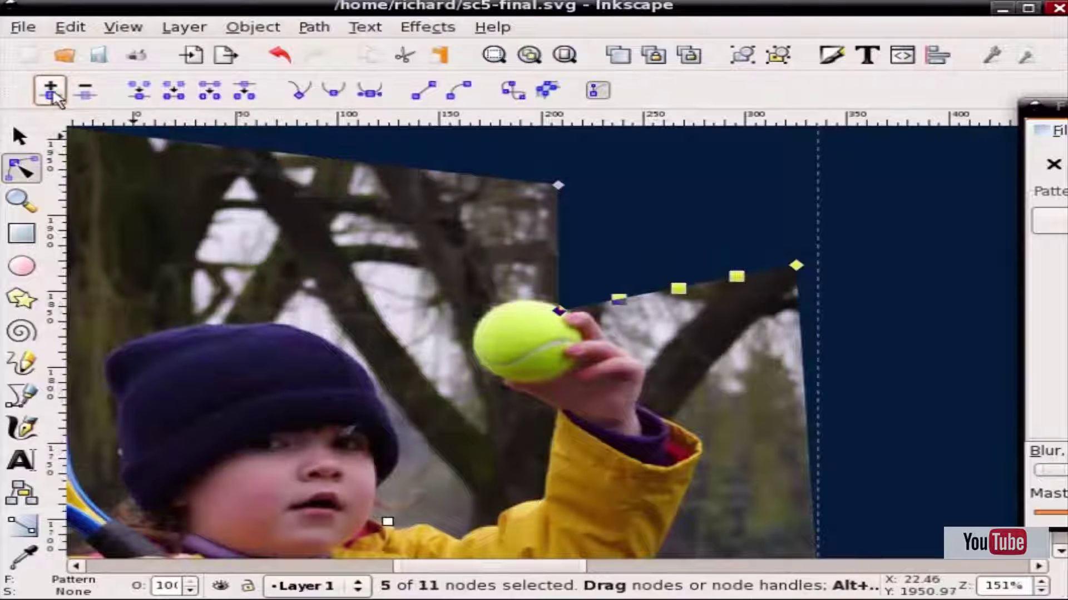
{"action": "scroll", "coordinate": [734, 339], "scroll_direction": "down", "scroll_amount": 3}
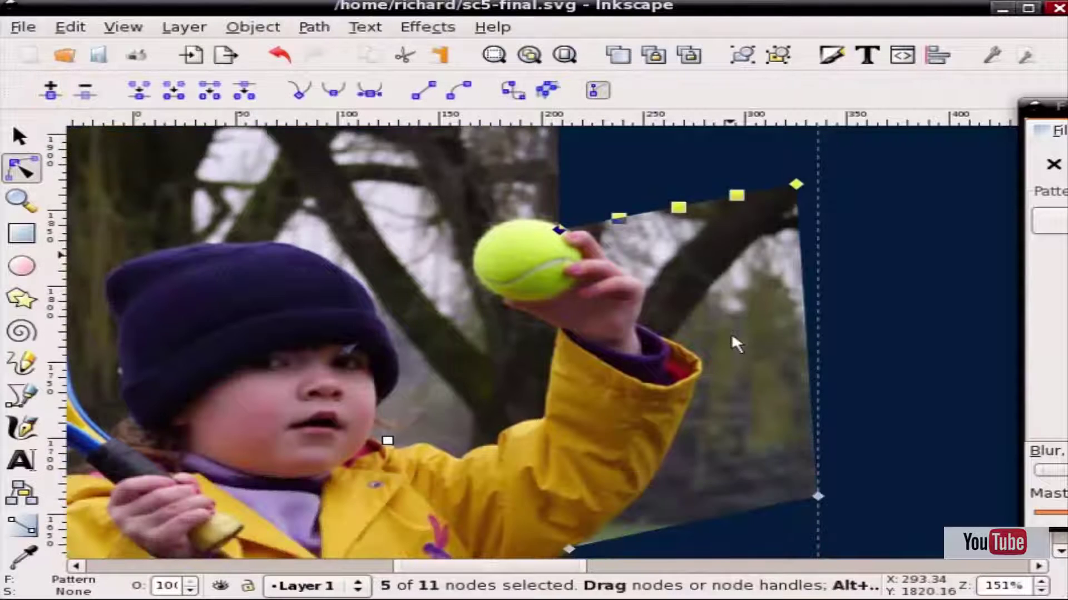
{"action": "left_click", "coordinate": [810, 351]}
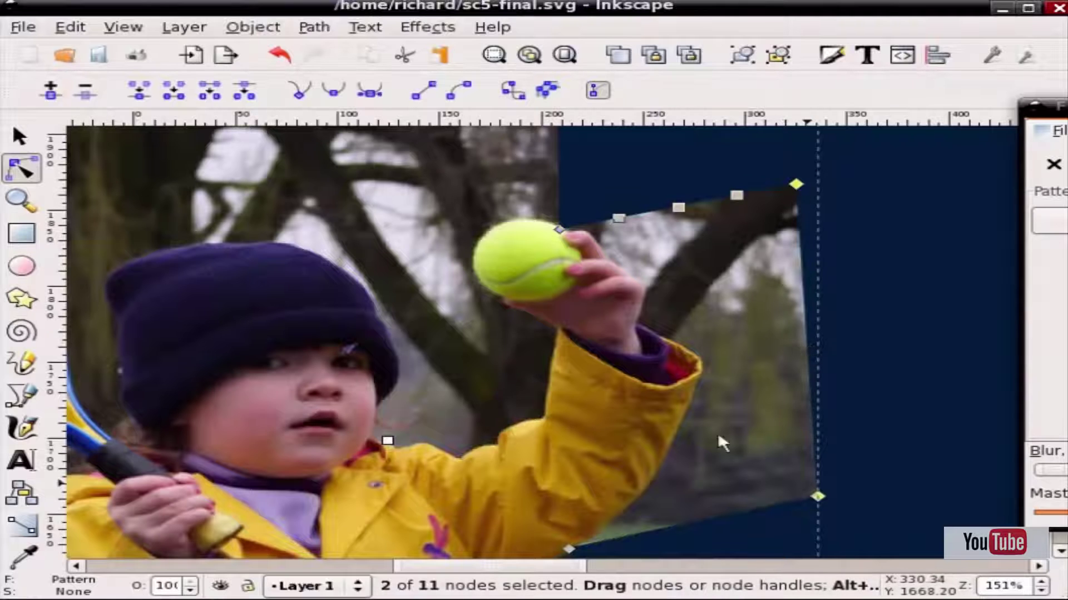
{"action": "left_click", "coordinate": [60, 99]}
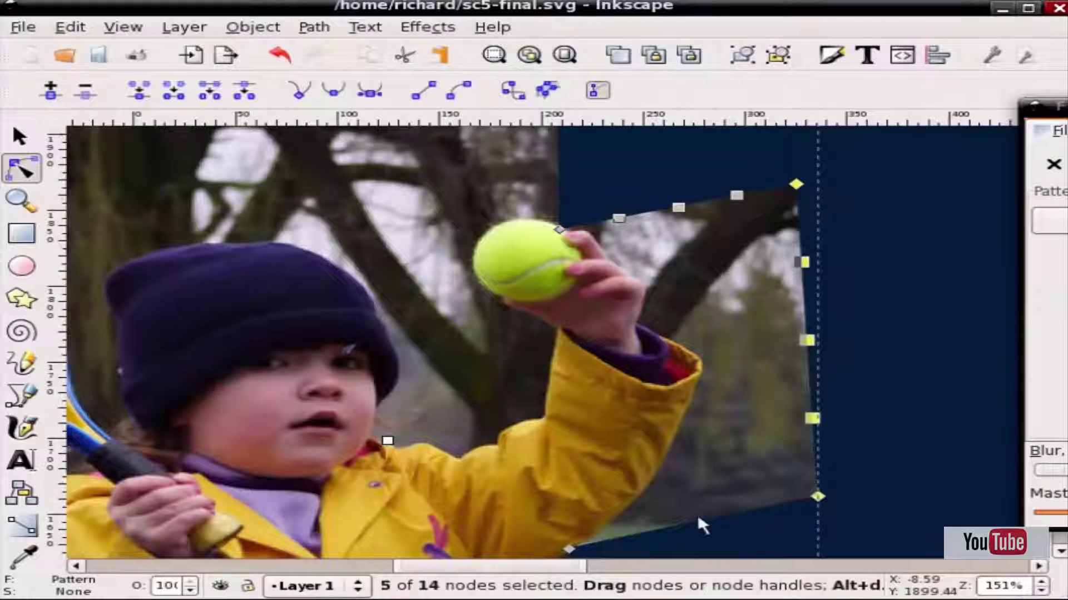
{"action": "left_click", "coordinate": [711, 517]}
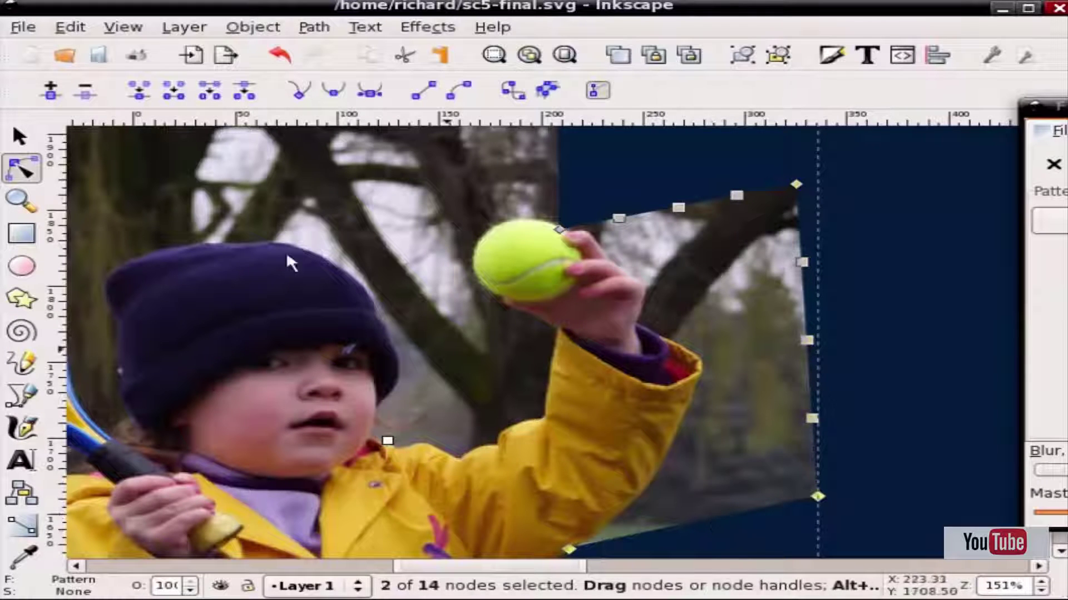
{"action": "left_click", "coordinate": [53, 92]}
{"action": "left_click", "coordinate": [59, 98]}
{"action": "left_click", "coordinate": [709, 169]}
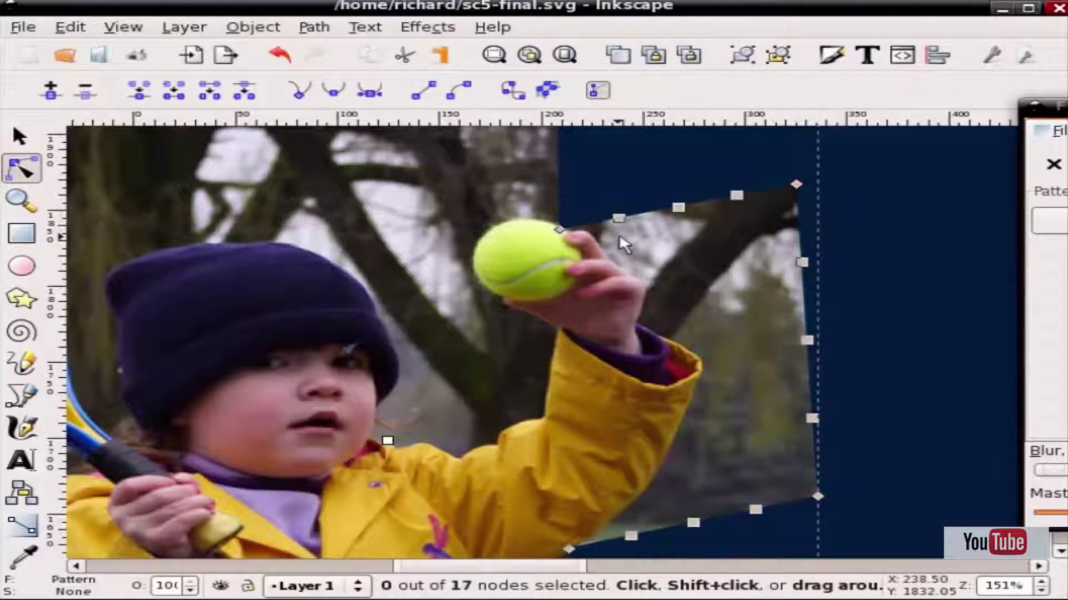
{"action": "scroll", "coordinate": [619, 232], "scroll_direction": "up", "scroll_amount": 2, "text": "ctrl"}
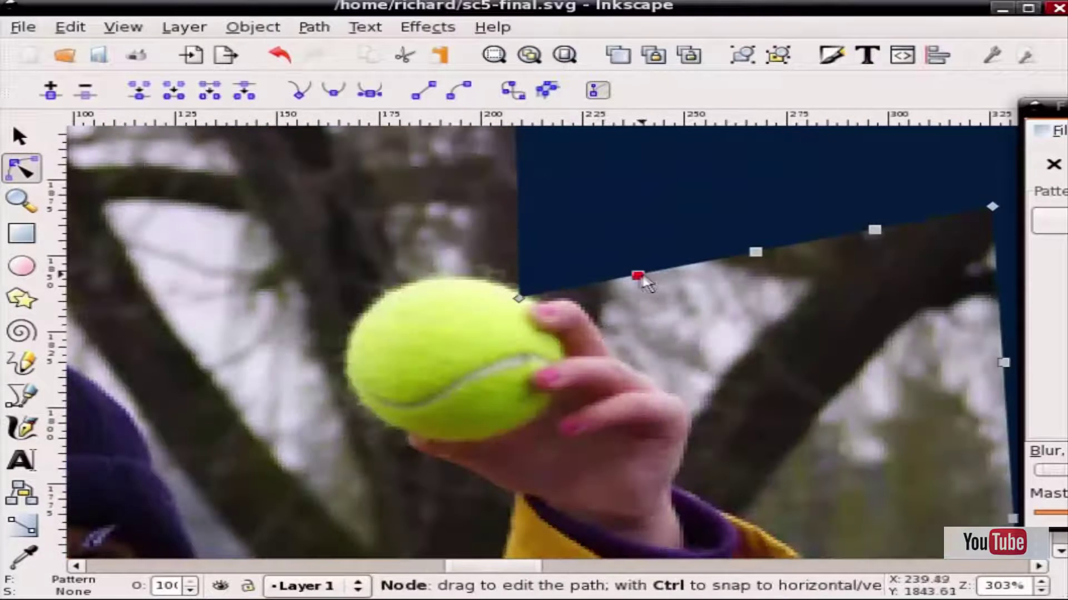
Step: Drag the edge nodes down onto the top of the tennis ball and along the fingers
{"action": "left_click_drag", "start_coordinate": [637, 275], "coordinate": [544, 305]}
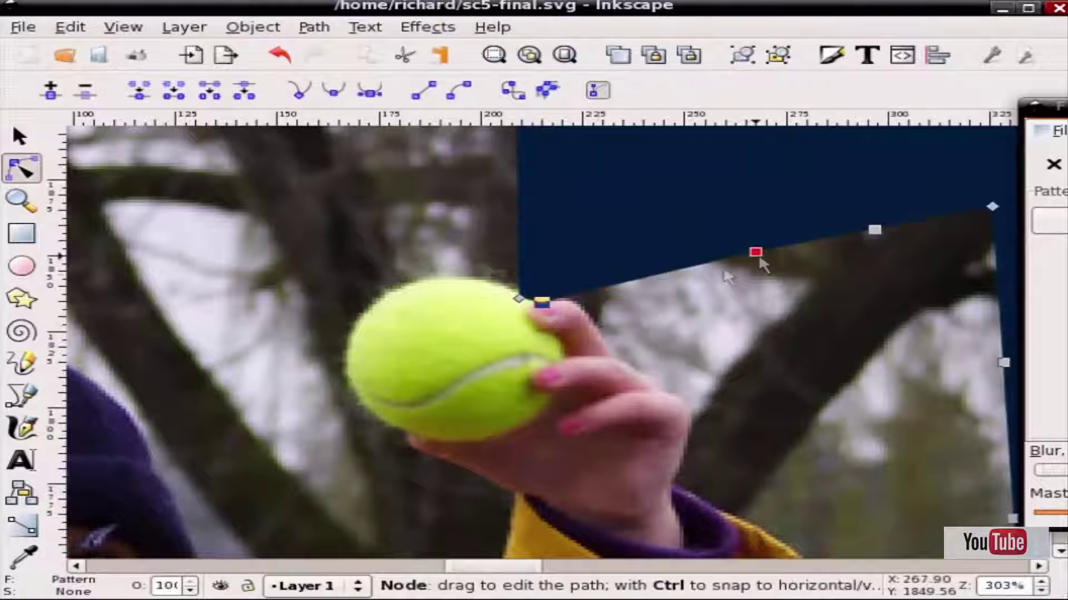
{"action": "left_click_drag", "start_coordinate": [756, 254], "coordinate": [576, 301]}
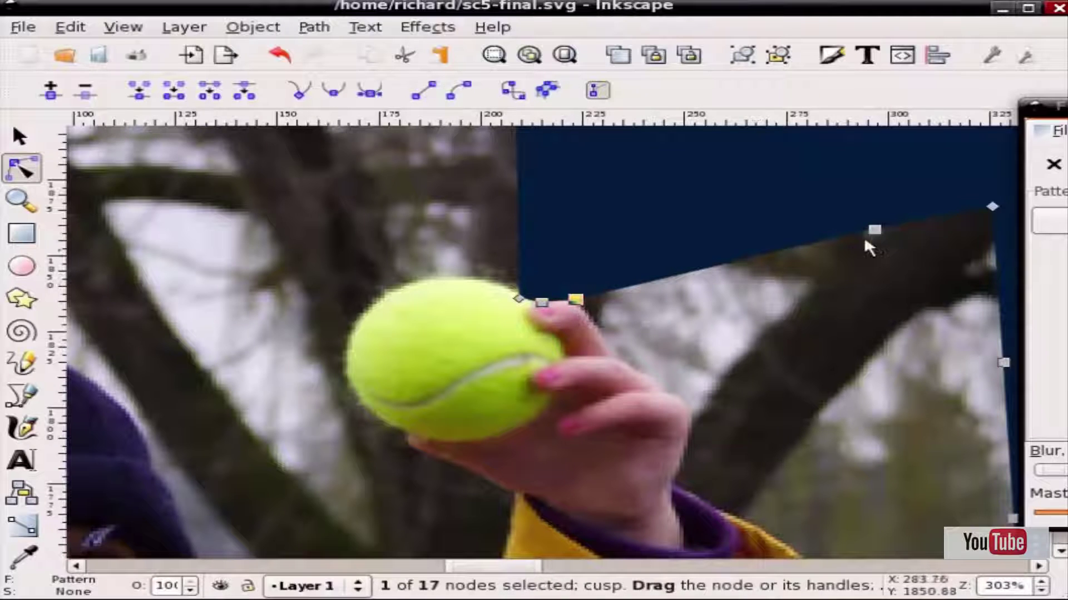
{"action": "mouse_move", "coordinate": [875, 234]}
{"action": "left_mouse_down"}
{"action": "mouse_move", "coordinate": [607, 336]}
{"action": "mouse_move", "coordinate": [618, 371]}
{"action": "left_mouse_up"}
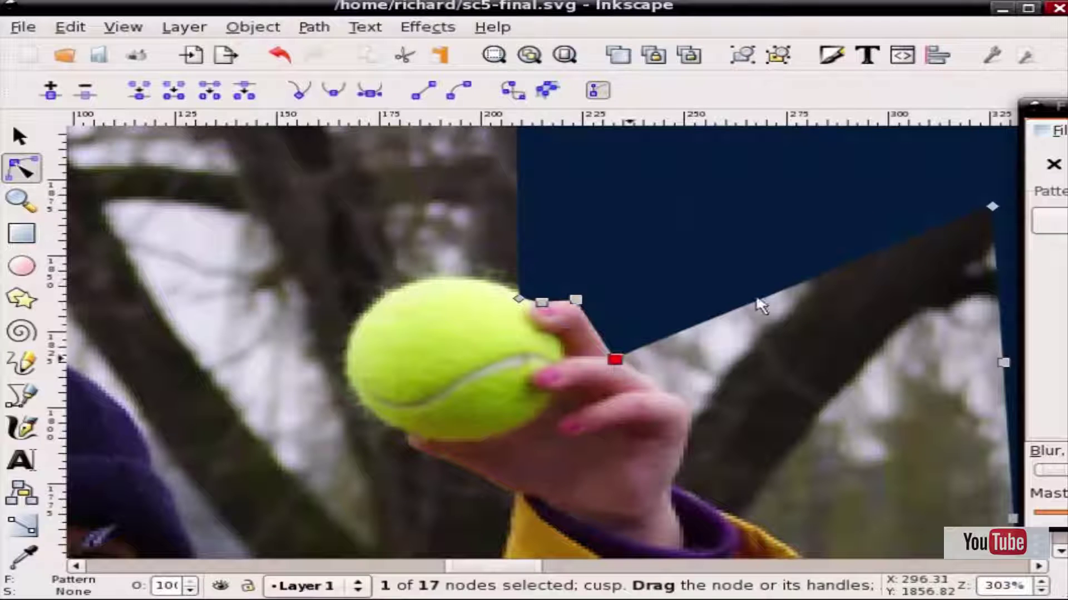
{"action": "left_click_drag", "start_coordinate": [991, 208], "coordinate": [654, 391]}
{"action": "left_click", "coordinate": [1003, 362]}
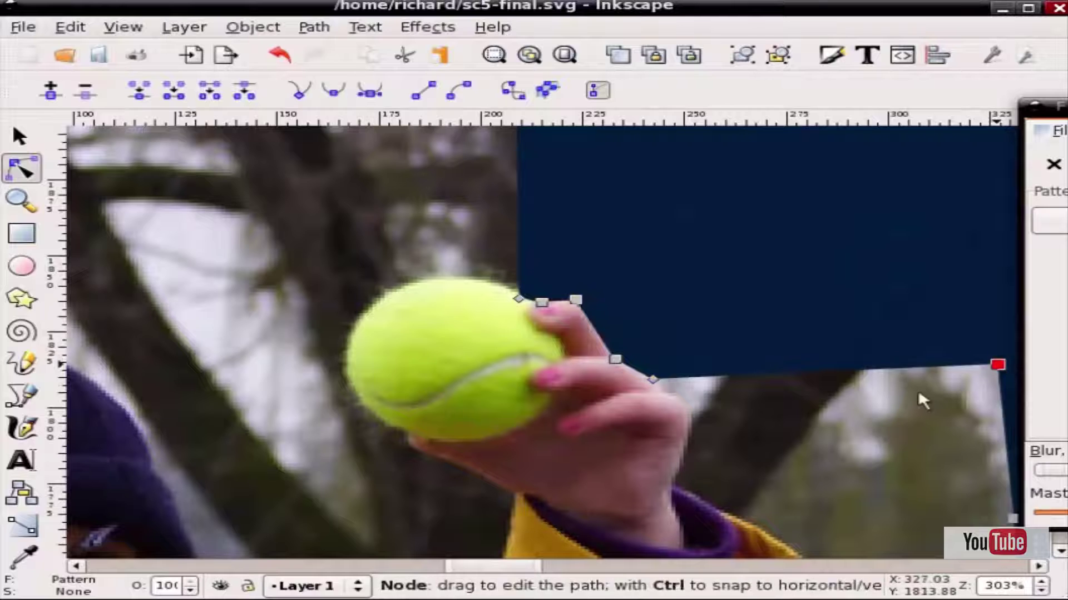
{"action": "mouse_move", "coordinate": [1004, 363]}
{"action": "left_mouse_down"}
{"action": "mouse_move", "coordinate": [676, 412]}
{"action": "mouse_move", "coordinate": [670, 396]}
{"action": "mouse_move", "coordinate": [680, 409]}
{"action": "left_mouse_up"}
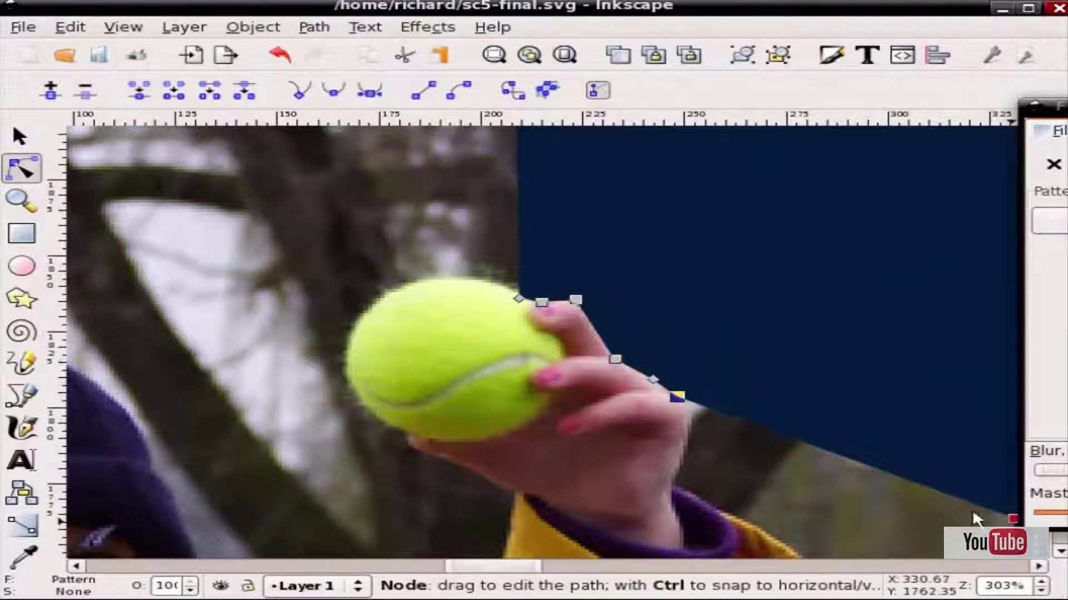
{"action": "left_click_drag", "start_coordinate": [1009, 516], "coordinate": [690, 416]}
{"action": "scroll", "coordinate": [706, 383], "scroll_direction": "down", "scroll_amount": 3}
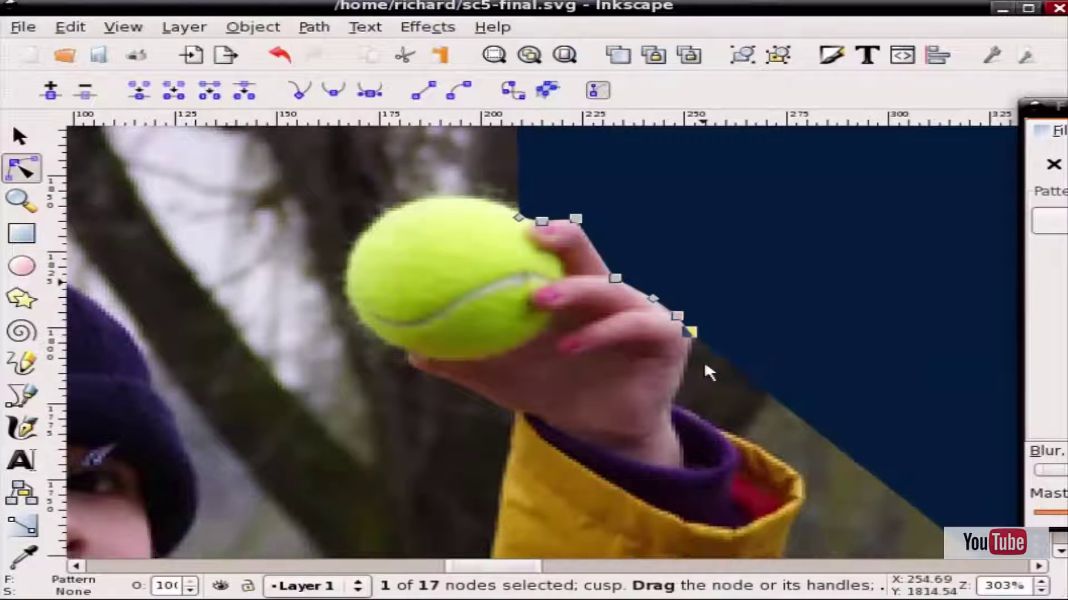
Step: Insert new nodes between the two points bounding the arm edge
{"action": "scroll", "coordinate": [723, 366], "scroll_direction": "down", "scroll_amount": 1}
{"action": "scroll", "coordinate": [740, 371], "scroll_direction": "down", "scroll_amount": 1}
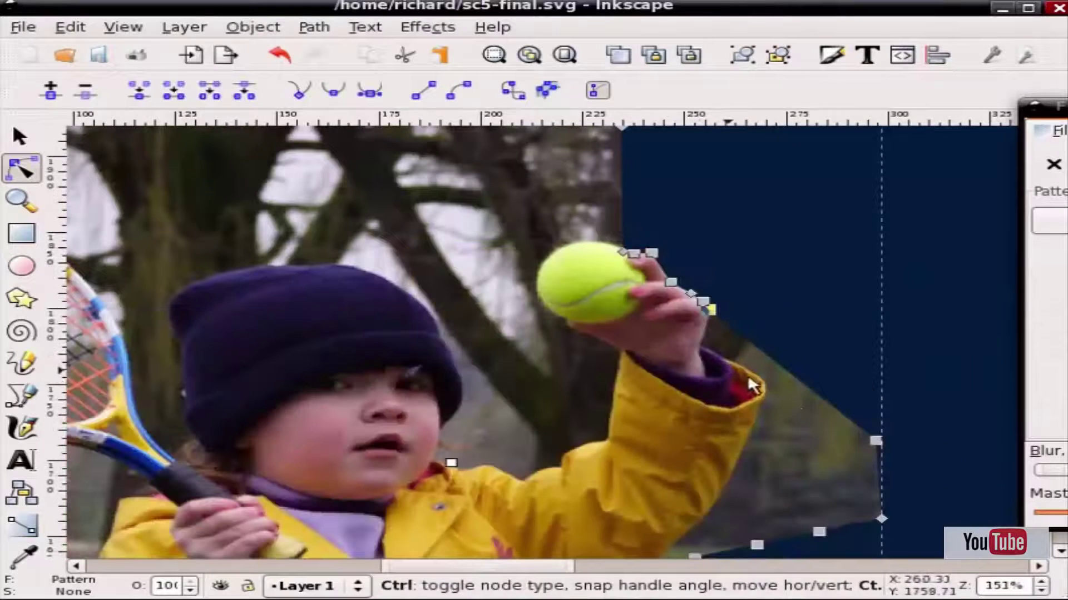
{"action": "left_click", "coordinate": [811, 388]}
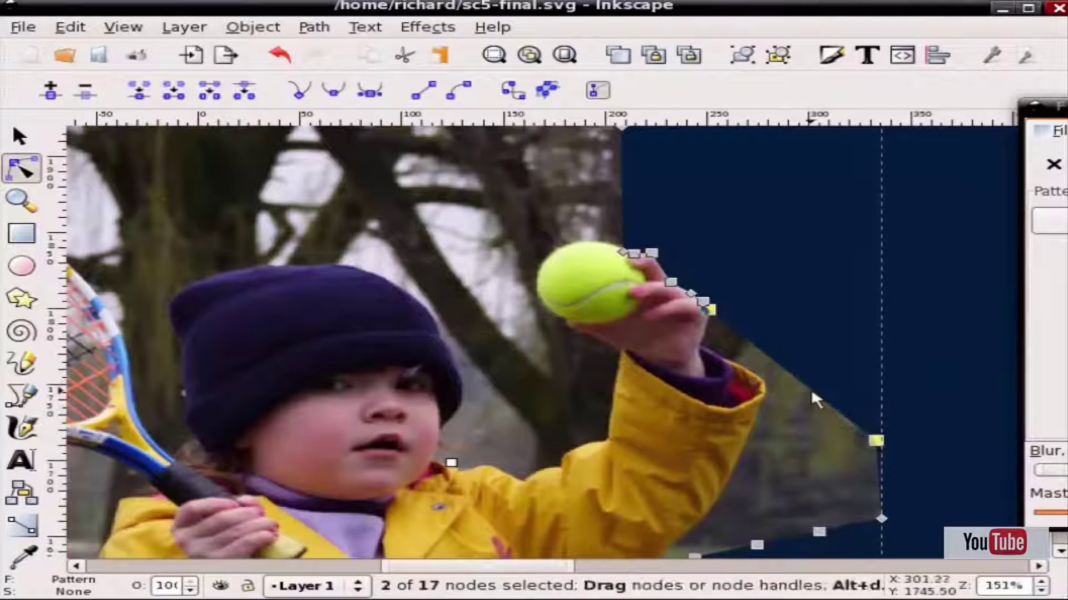
{"action": "left_click", "coordinate": [51, 90]}
{"action": "left_click_drag", "start_coordinate": [752, 344], "coordinate": [743, 345]}
{"action": "key", "text": "ctrl+z"}
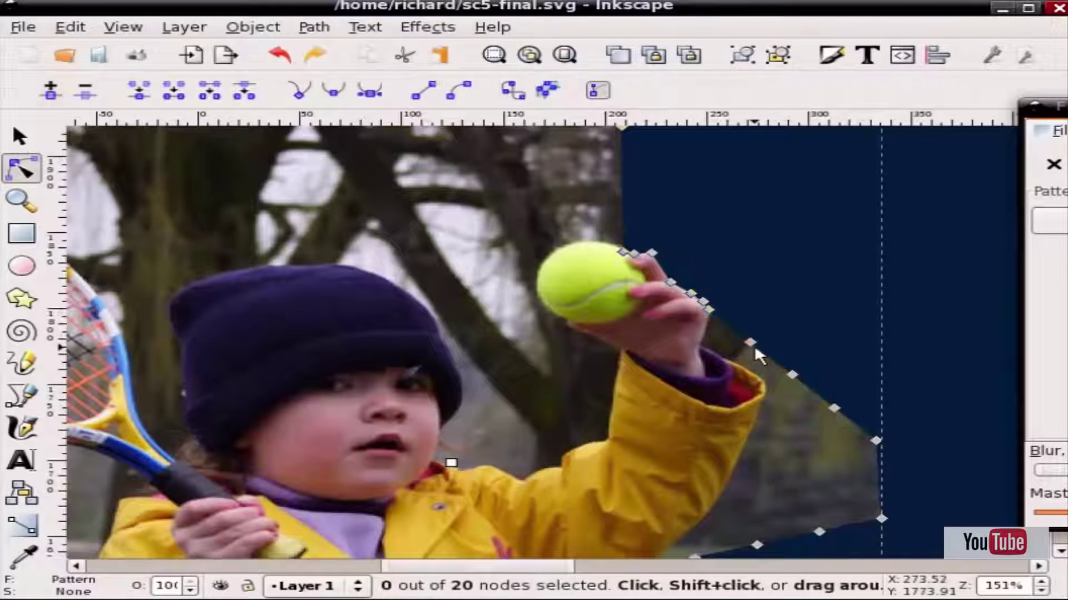
Step: Drag the new nodes along the yellow sleeve outline, closing the dark gap beneath it
{"action": "left_click_drag", "start_coordinate": [749, 345], "coordinate": [709, 353]}
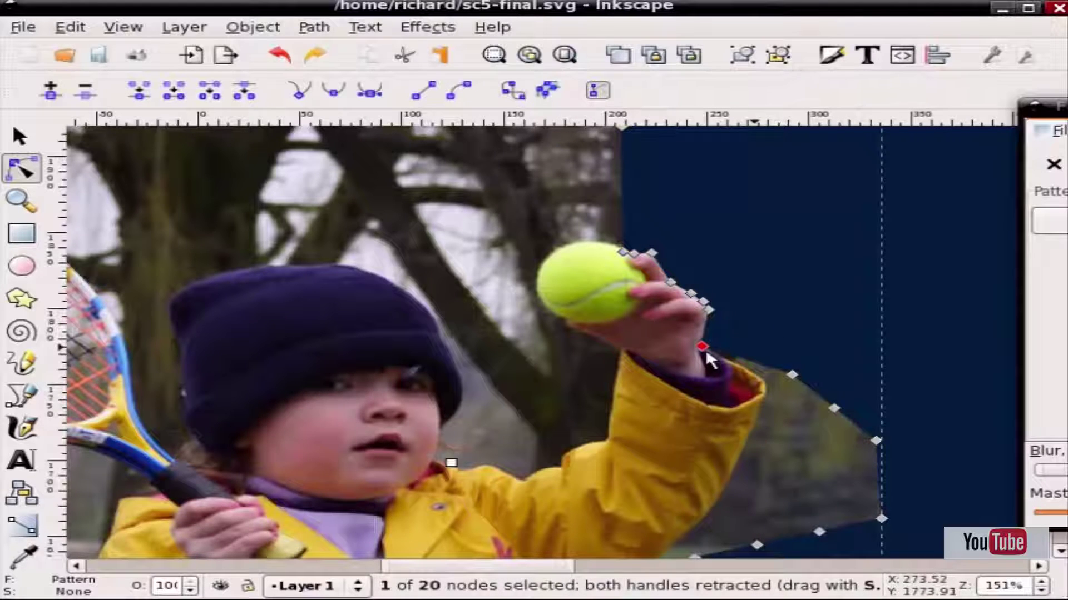
{"action": "left_click_drag", "start_coordinate": [793, 376], "coordinate": [743, 374]}
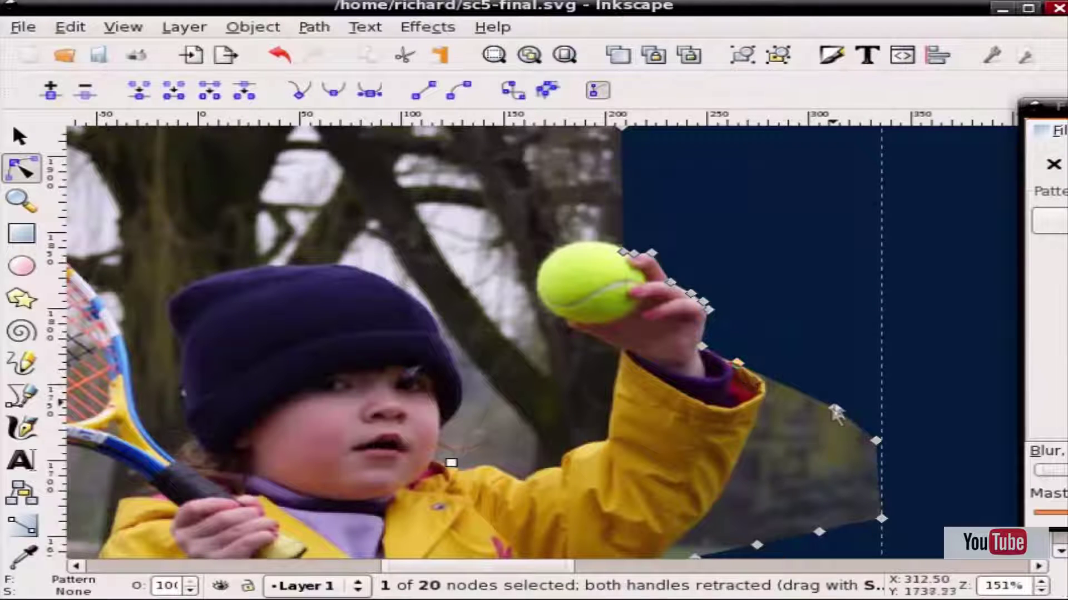
{"action": "left_click_drag", "start_coordinate": [834, 405], "coordinate": [773, 384]}
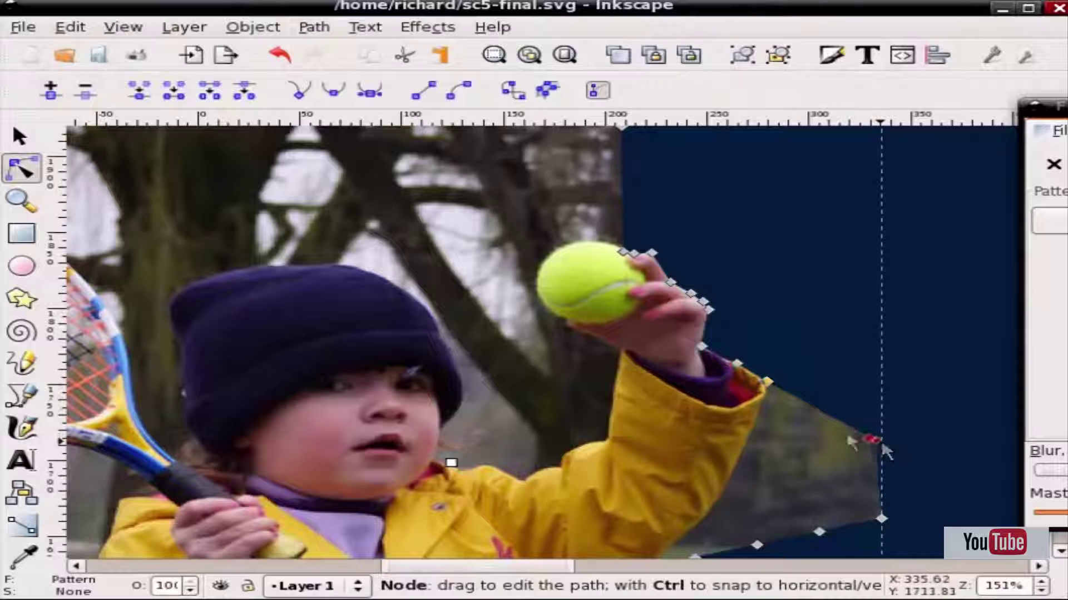
{"action": "left_click_drag", "start_coordinate": [847, 438], "coordinate": [769, 396]}
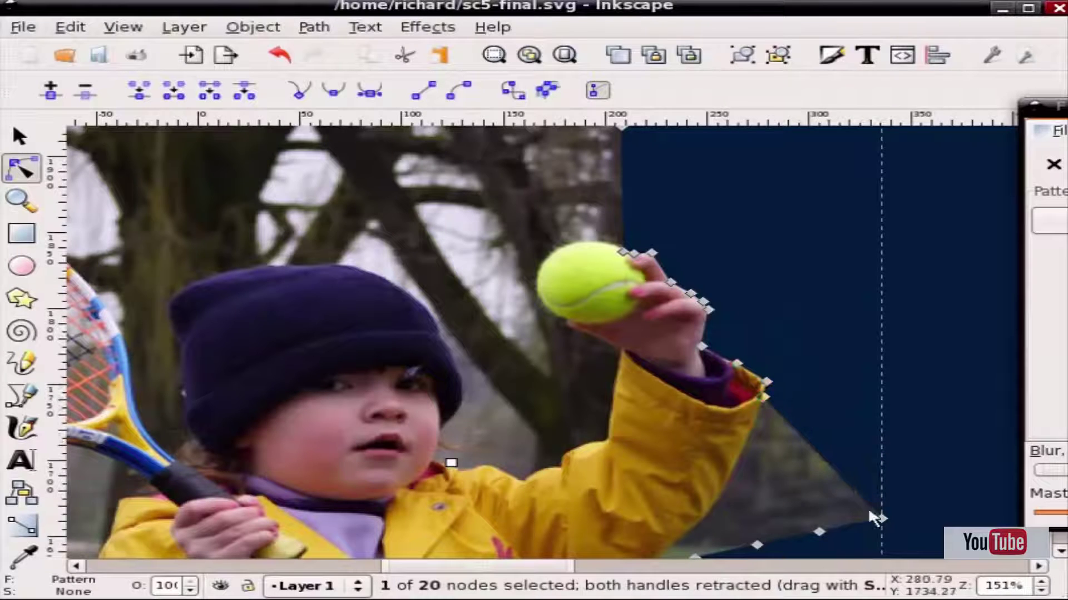
{"action": "left_click_drag", "start_coordinate": [881, 518], "coordinate": [819, 532]}
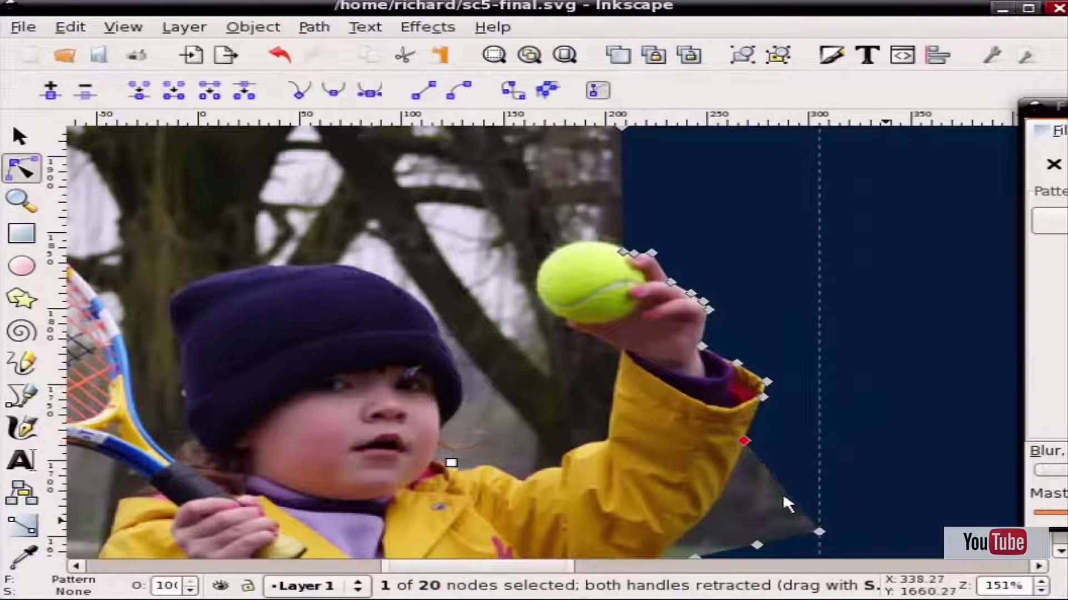
{"action": "left_click_drag", "start_coordinate": [812, 529], "coordinate": [736, 491]}
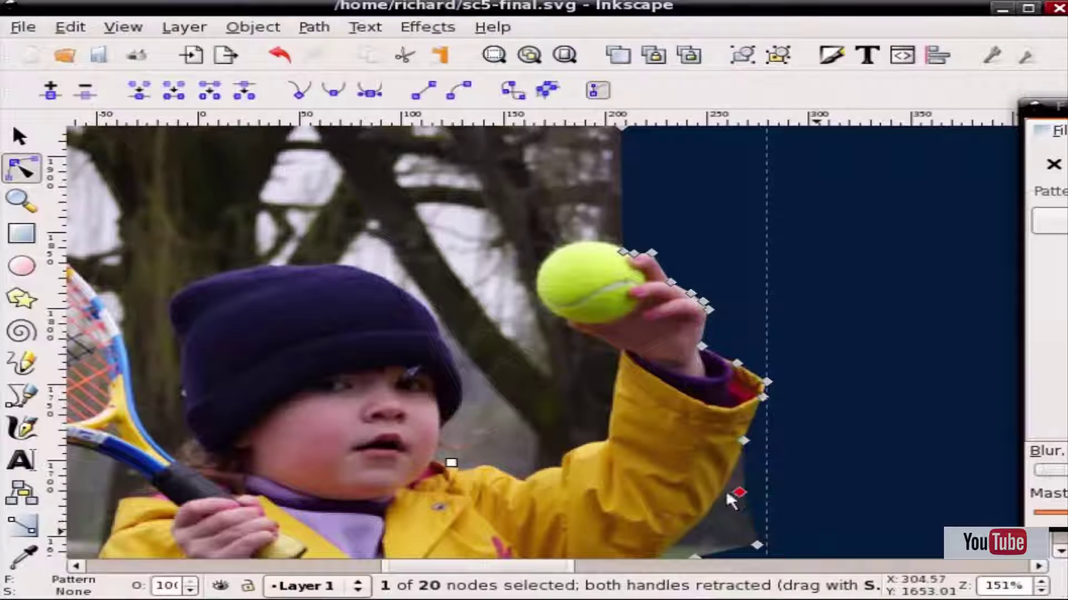
{"action": "scroll", "coordinate": [758, 418], "scroll_direction": "down", "scroll_amount": 3}
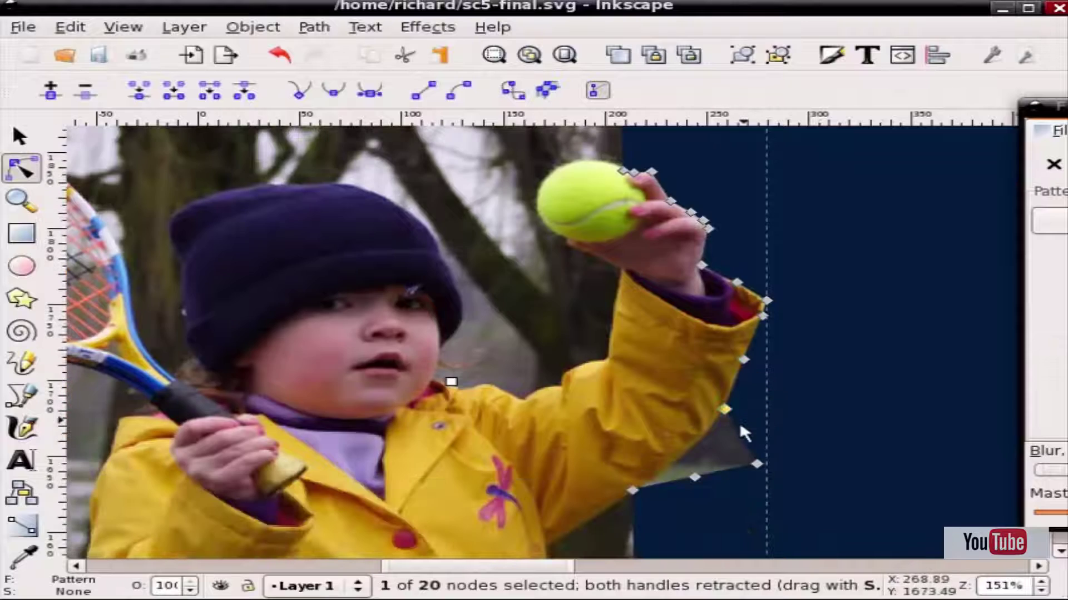
{"action": "scroll", "coordinate": [739, 422], "scroll_direction": "down", "scroll_amount": 3}
{"action": "left_click_drag", "start_coordinate": [696, 397], "coordinate": [683, 384]}
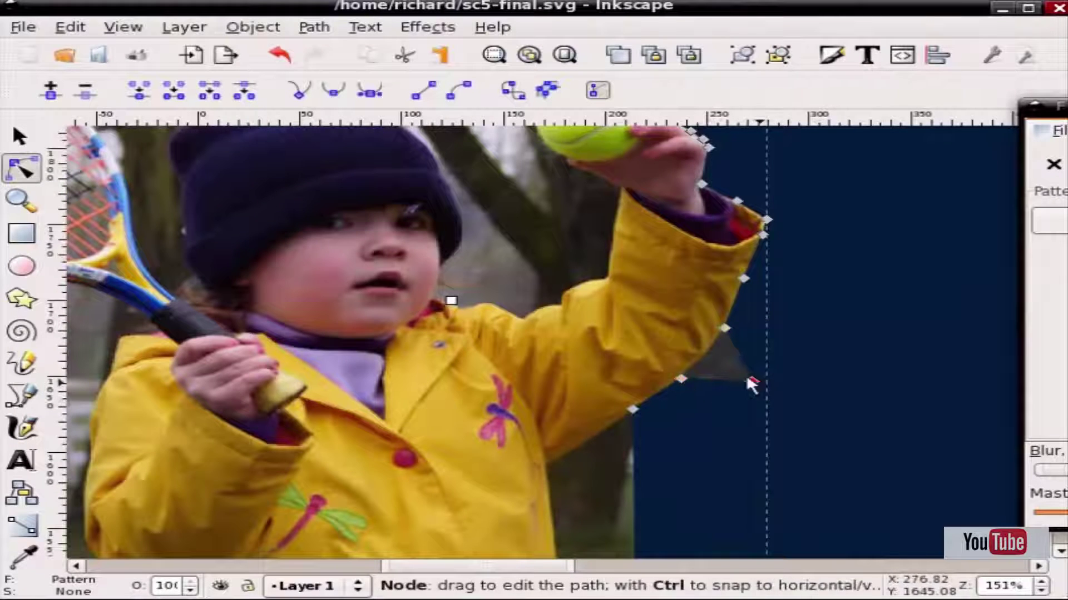
{"action": "left_click_drag", "start_coordinate": [756, 383], "coordinate": [719, 358]}
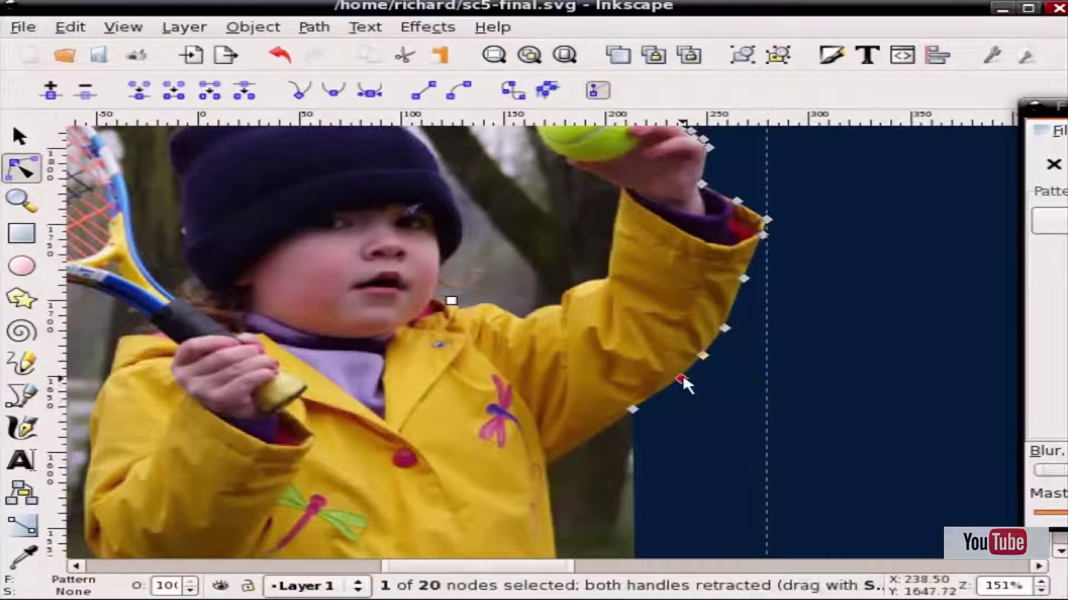
{"action": "key", "text": "Escape"}
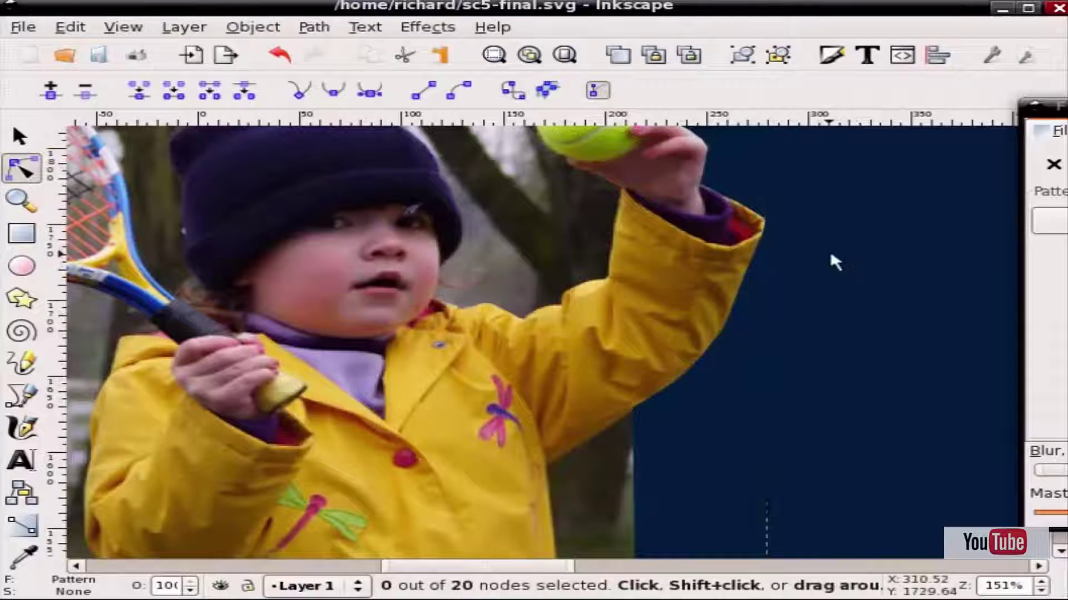
{"action": "key", "text": "Escape"}
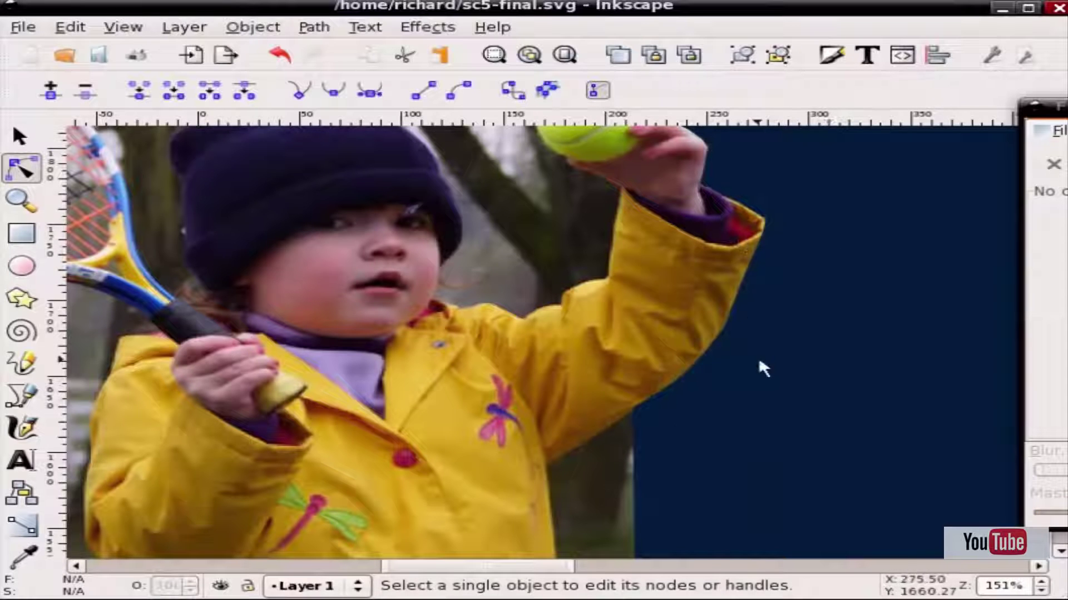
{"action": "scroll", "coordinate": [776, 378], "scroll_direction": "down", "scroll_amount": 1}
{"action": "scroll", "coordinate": [773, 369], "scroll_direction": "down", "scroll_amount": 1}
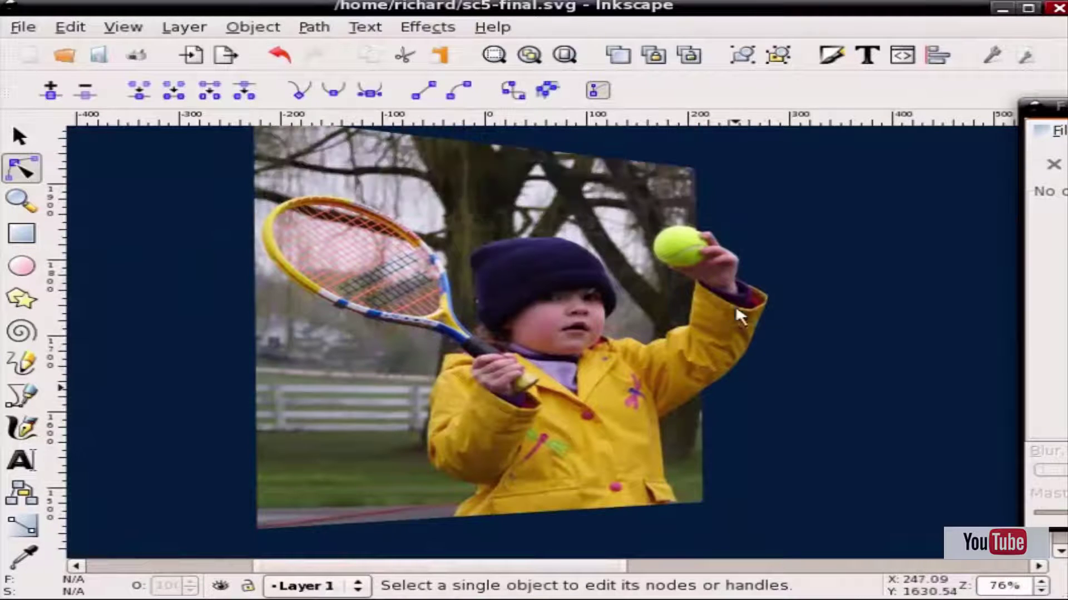
Step: Draw a white rectangle covering the photo and lower its master opacity to about 69%
{"action": "scroll", "coordinate": [288, 239], "scroll_direction": "down", "scroll_amount": 2}
{"action": "scroll", "coordinate": [129, 202], "scroll_direction": "up", "scroll_amount": 1}
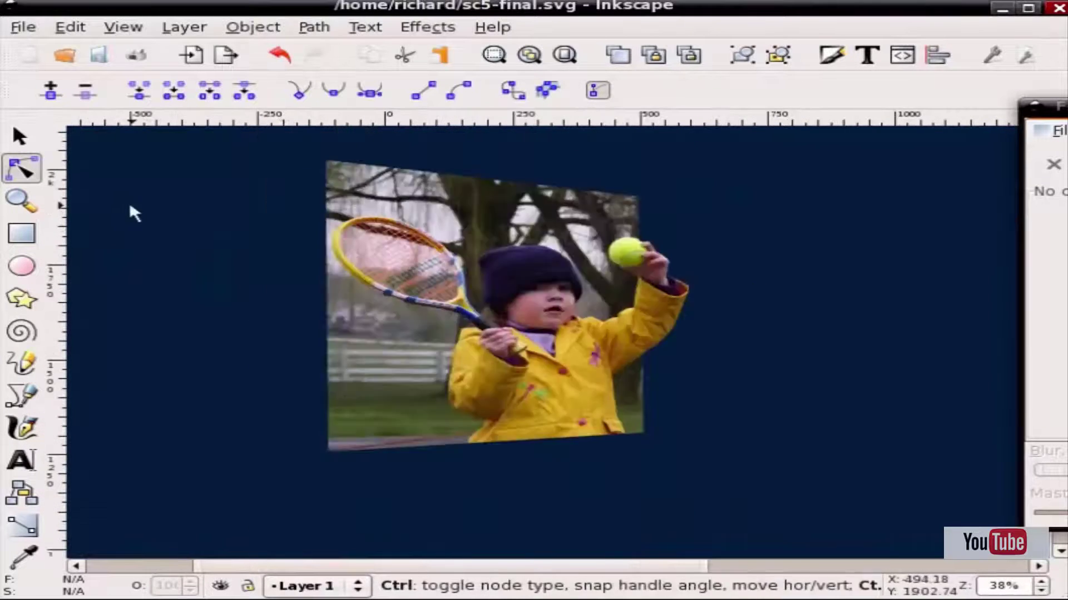
{"action": "left_click", "coordinate": [26, 235]}
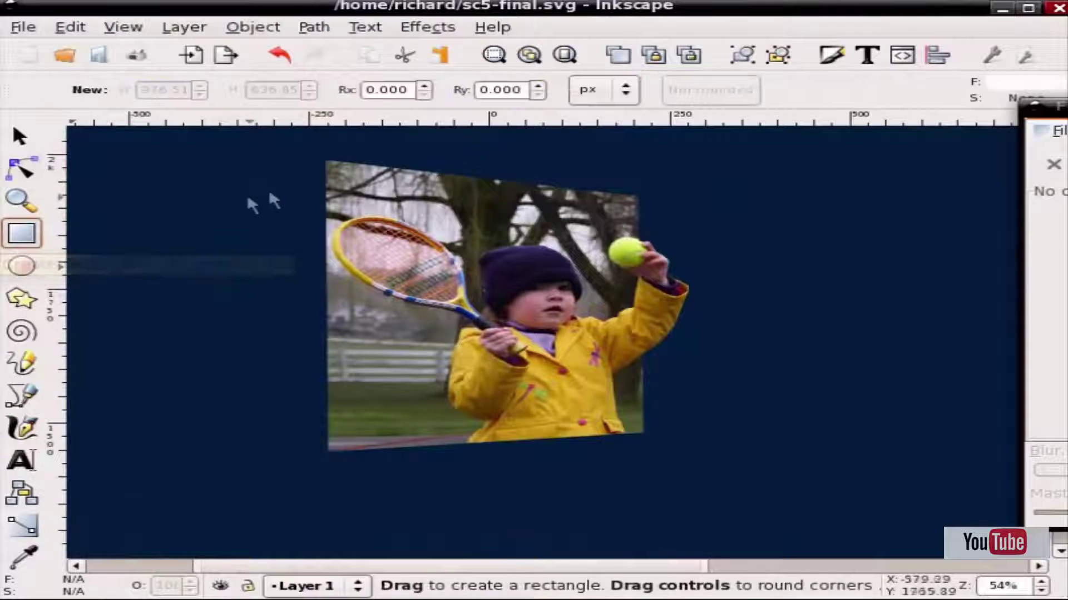
{"action": "left_click_drag", "start_coordinate": [280, 186], "coordinate": [711, 452]}
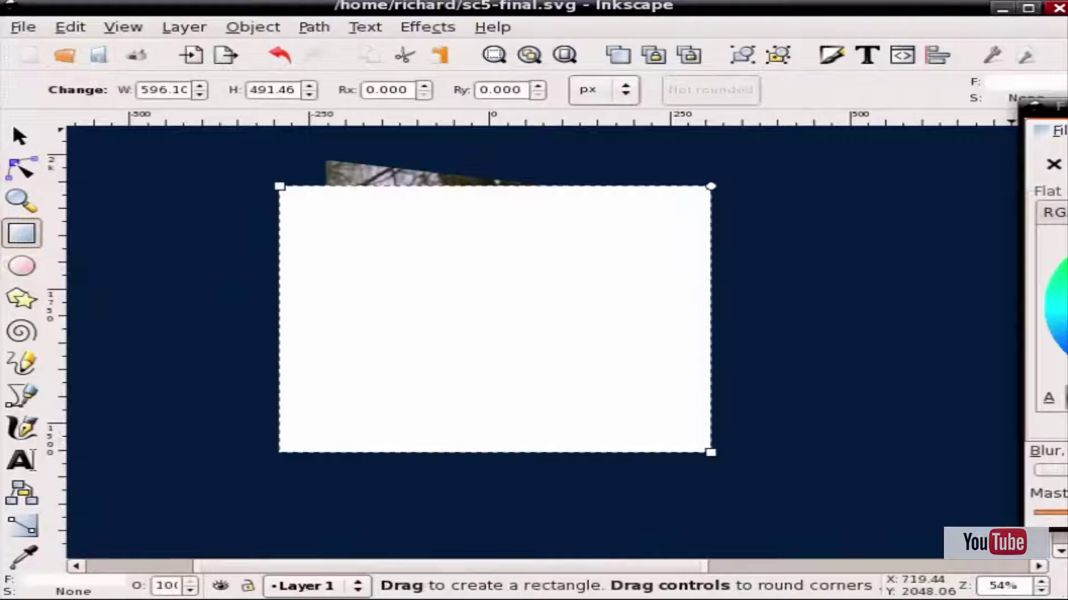
{"action": "key", "text": "ctrl+shift+f"}
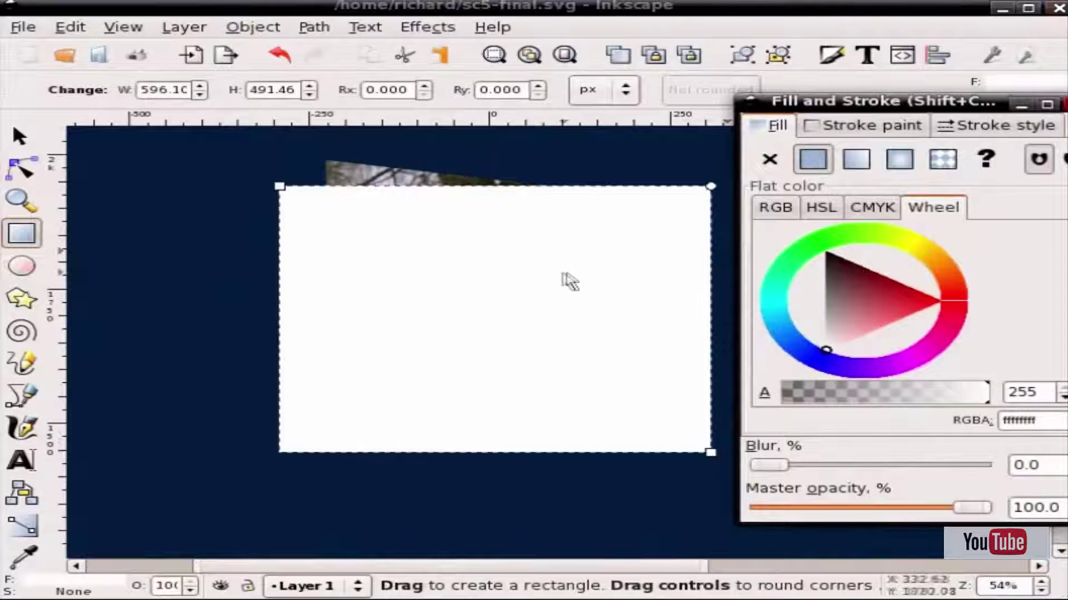
{"action": "key", "text": "s"}
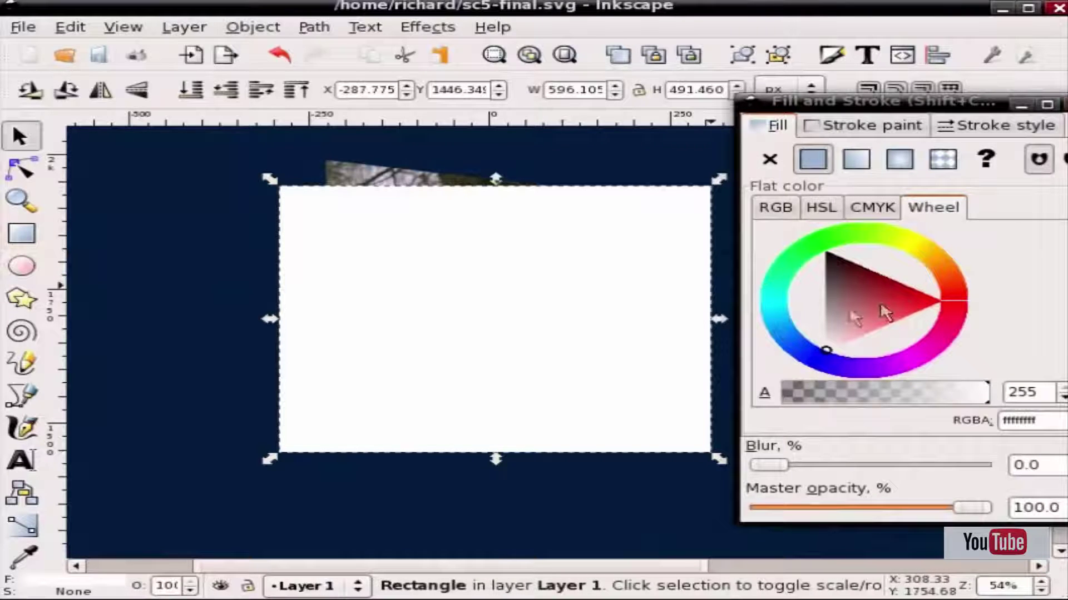
{"action": "left_click_drag", "start_coordinate": [973, 508], "coordinate": [908, 509]}
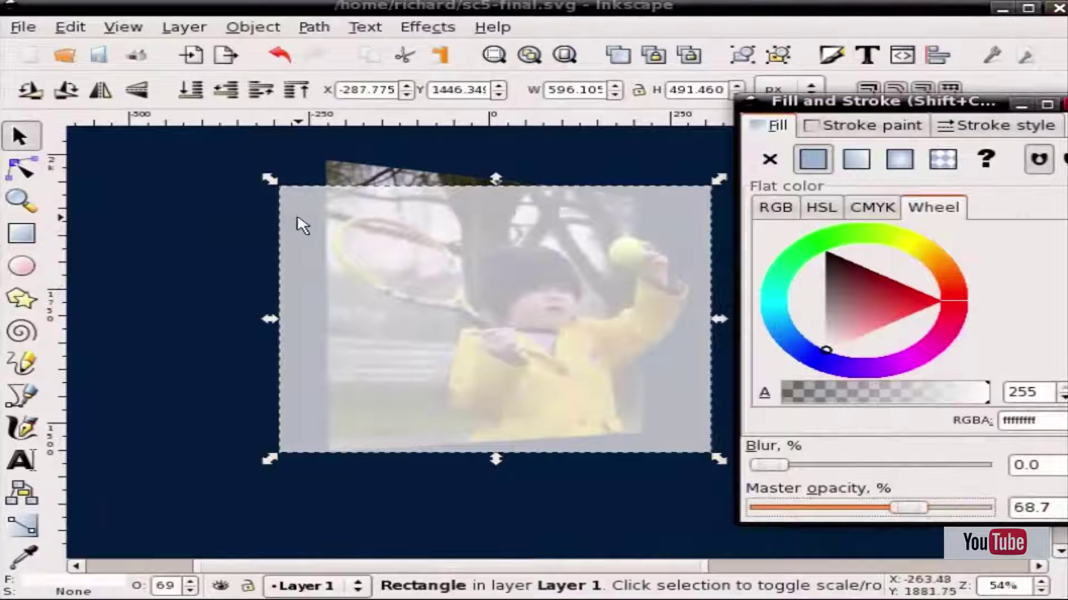
Step: Convert the white rectangle to a path and drag its four corners toward the photo's corners
{"action": "left_click", "coordinate": [312, 28]}
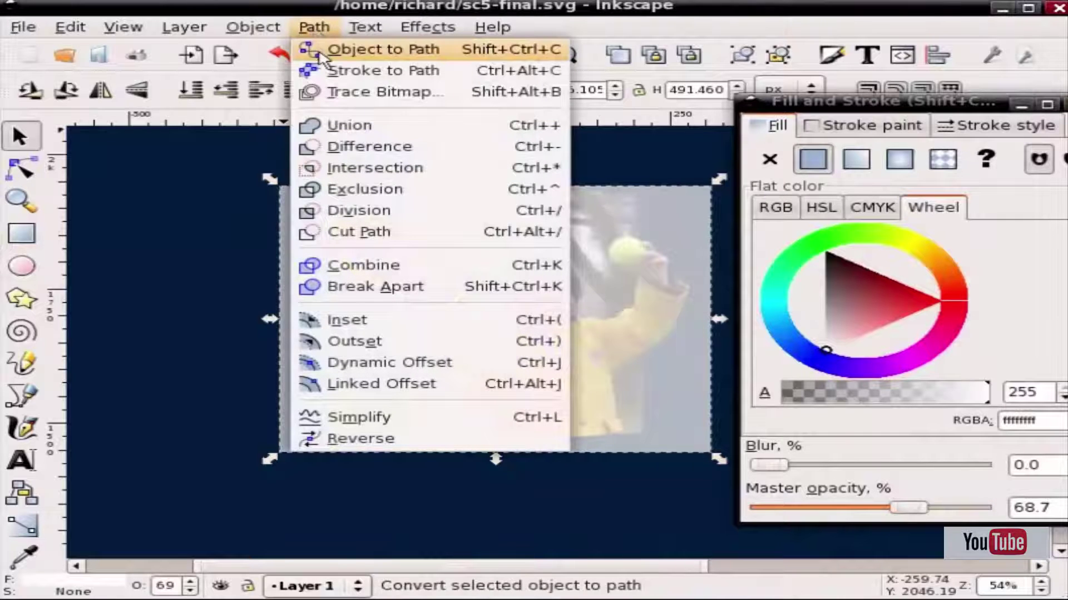
{"action": "left_click", "coordinate": [321, 53]}
{"action": "left_click", "coordinate": [314, 246]}
{"action": "key", "text": "n"}
{"action": "left_click_drag", "start_coordinate": [280, 187], "coordinate": [310, 160]}
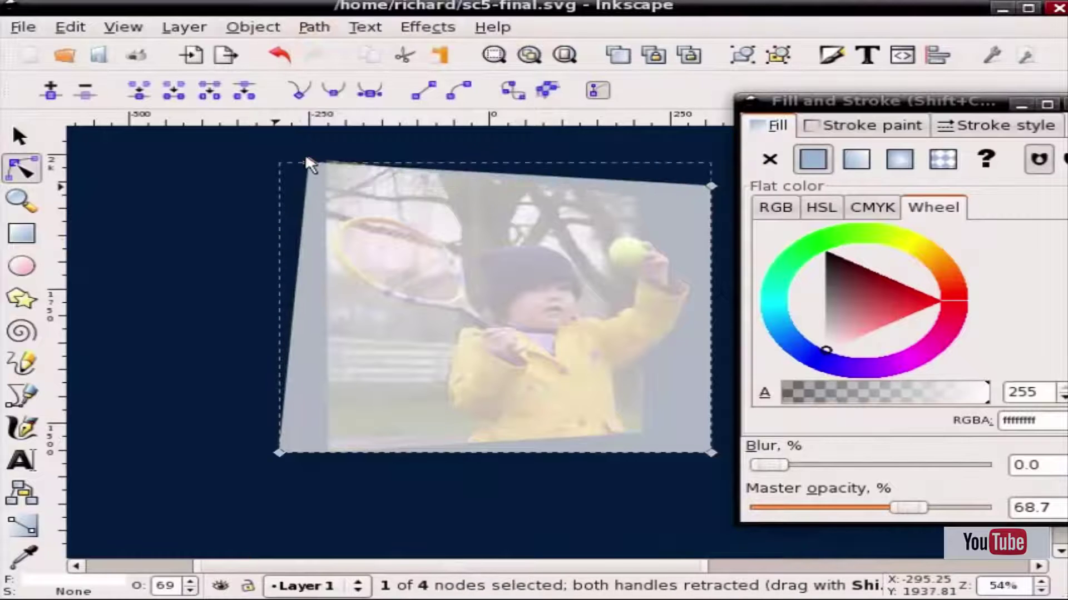
{"action": "left_click", "coordinate": [279, 453]}
{"action": "left_click_drag", "start_coordinate": [281, 454], "coordinate": [314, 465]}
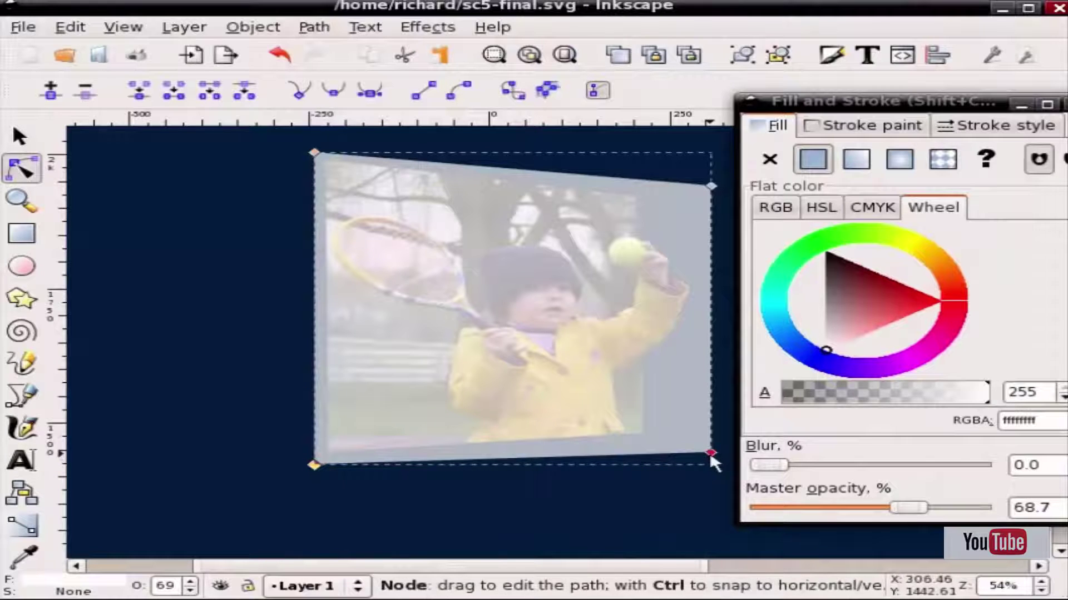
{"action": "left_click_drag", "start_coordinate": [710, 453], "coordinate": [660, 440]}
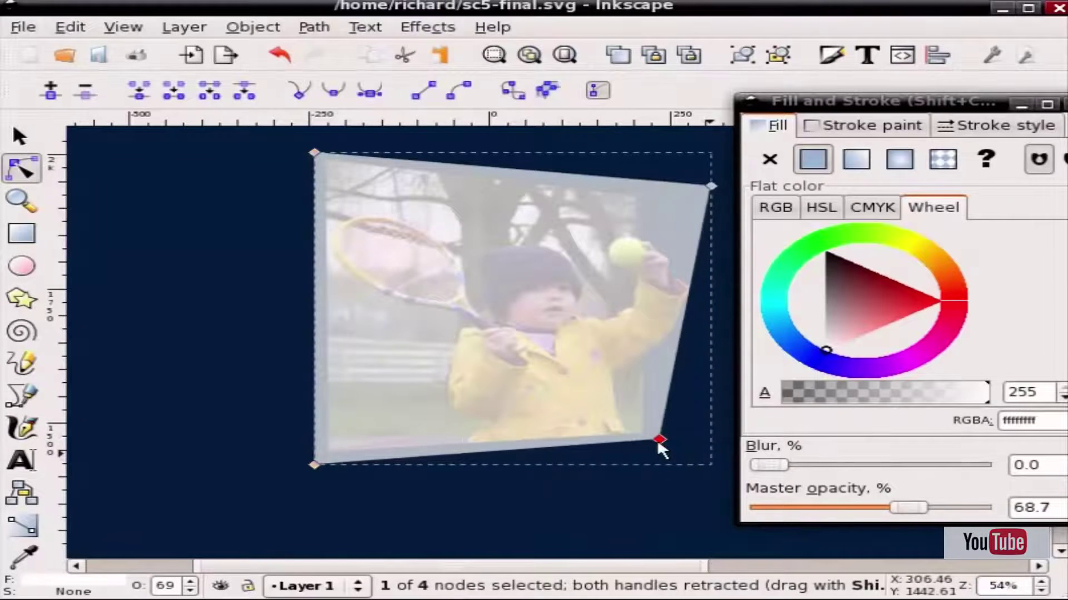
{"action": "left_click_drag", "start_coordinate": [711, 186], "coordinate": [649, 189]}
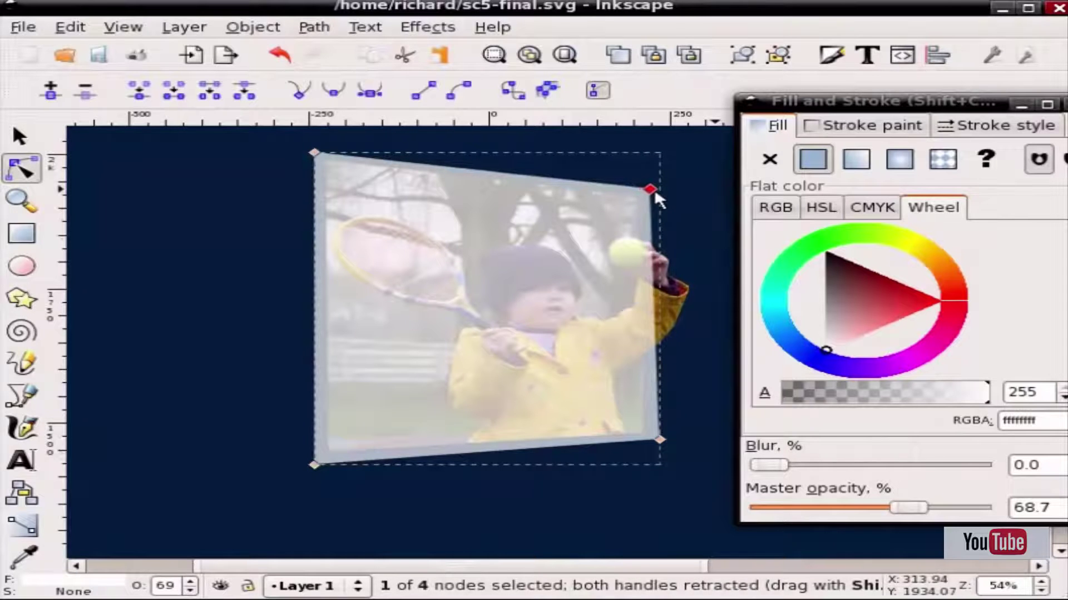
Step: Lower the overlay to 38% opacity and fine-tune its corners just outside the photo
{"action": "scroll", "coordinate": [633, 222], "scroll_direction": "up", "scroll_amount": 3}
{"action": "scroll", "coordinate": [612, 306], "scroll_direction": "up", "scroll_amount": 2, "text": "ctrl"}
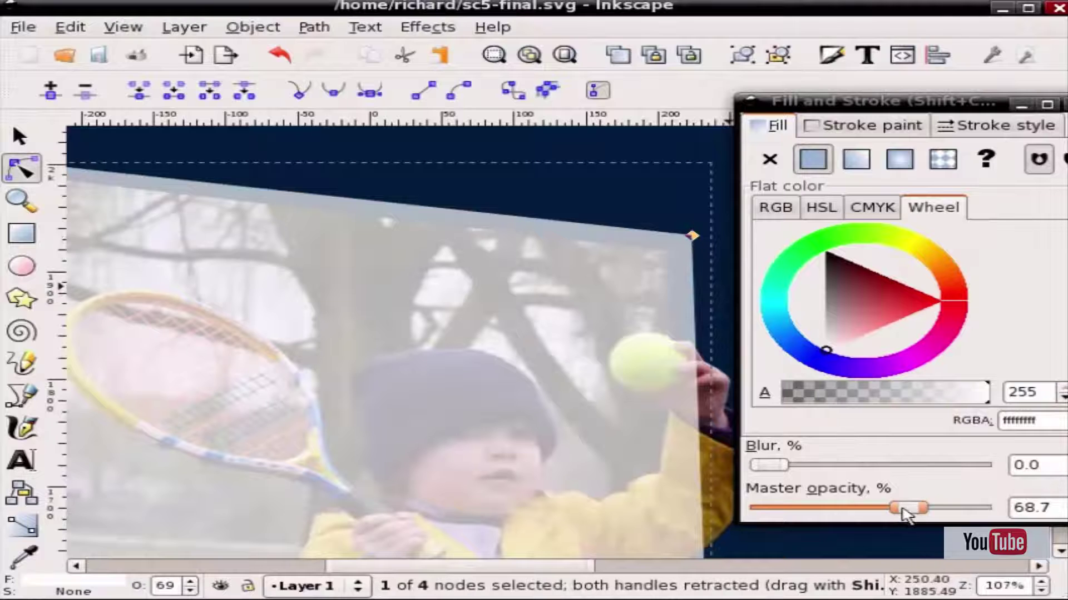
{"action": "left_click_drag", "start_coordinate": [901, 507], "coordinate": [840, 509]}
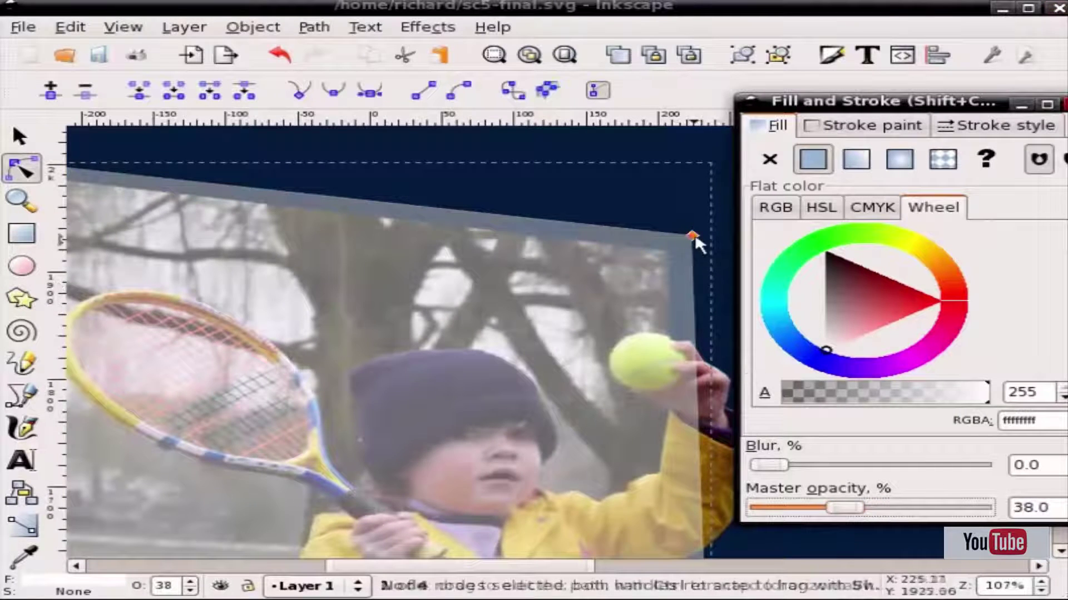
{"action": "left_click_drag", "start_coordinate": [691, 236], "coordinate": [684, 240]}
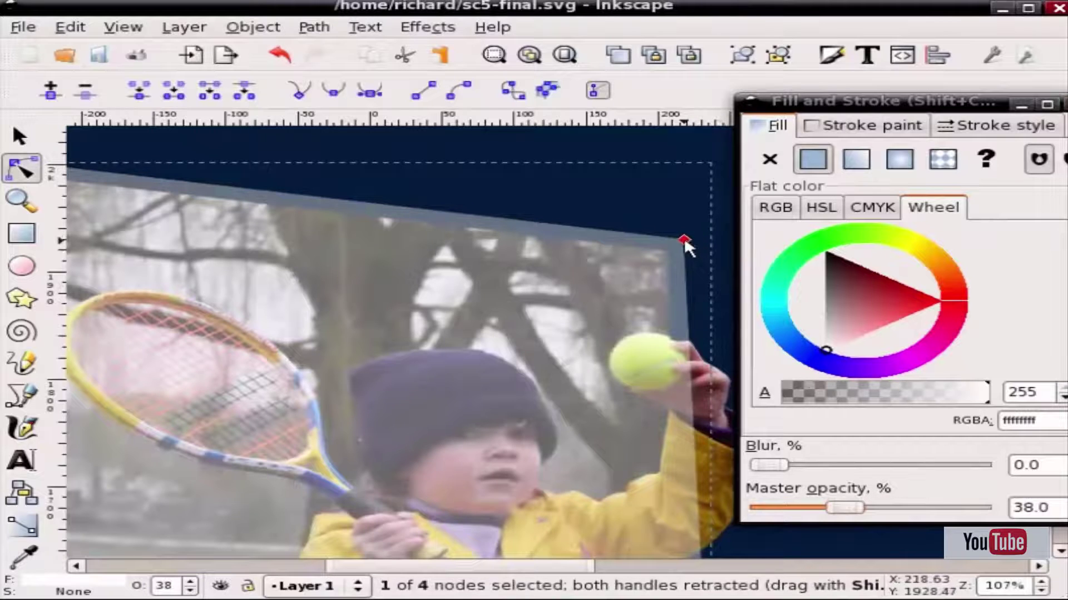
{"action": "scroll", "coordinate": [685, 250], "scroll_direction": "down", "scroll_amount": 3}
{"action": "scroll", "coordinate": [673, 256], "scroll_direction": "down", "scroll_amount": 7}
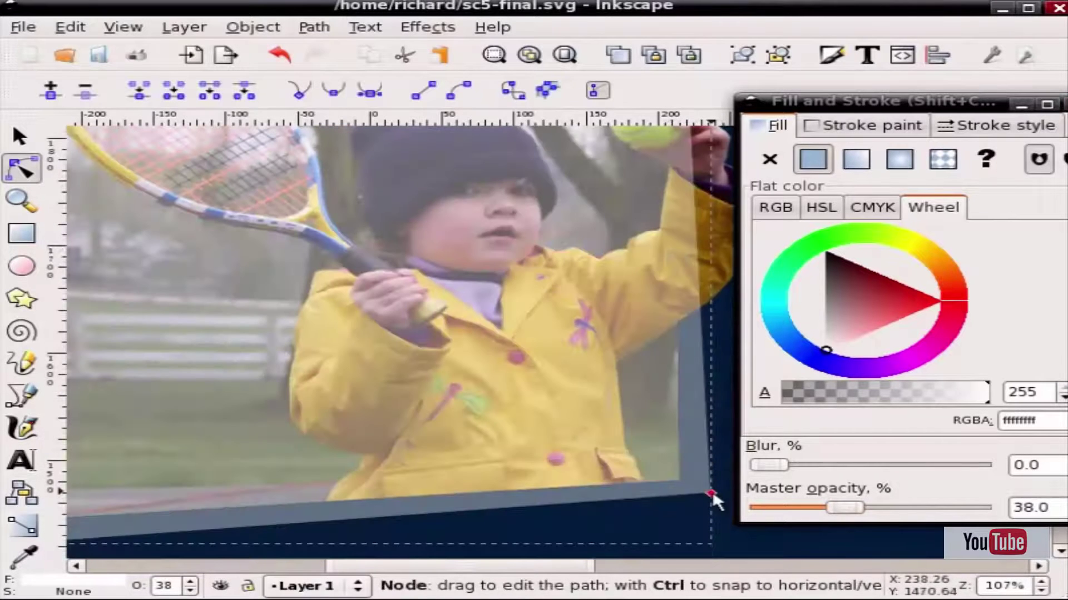
{"action": "left_click_drag", "start_coordinate": [711, 493], "coordinate": [699, 492]}
{"action": "scroll", "coordinate": [668, 478], "scroll_direction": "down", "scroll_amount": 3}
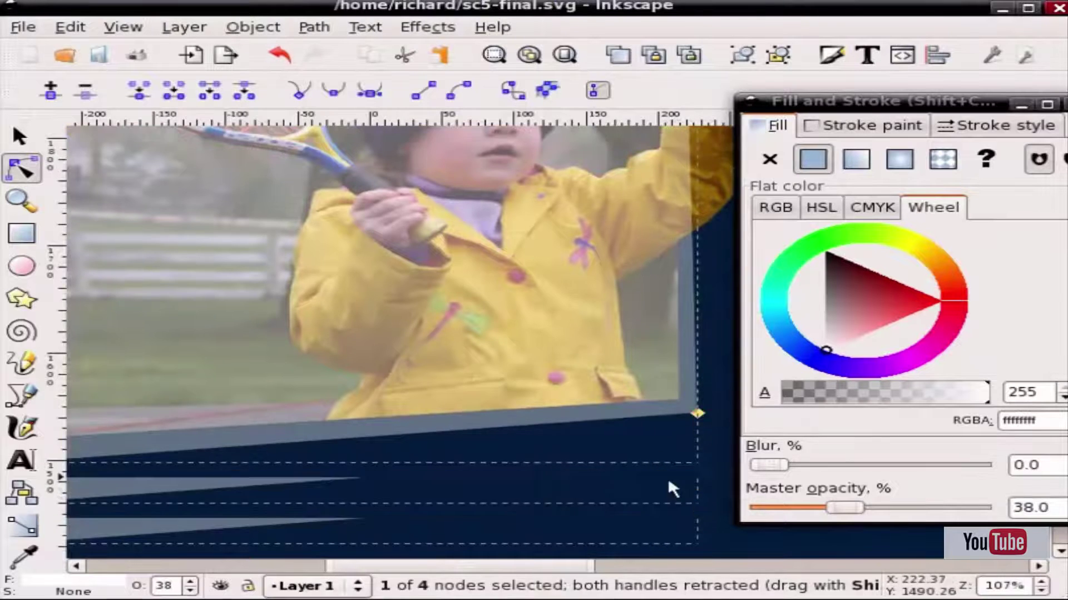
{"action": "scroll", "coordinate": [598, 448], "scroll_direction": "down", "scroll_amount": 1, "text": "ctrl"}
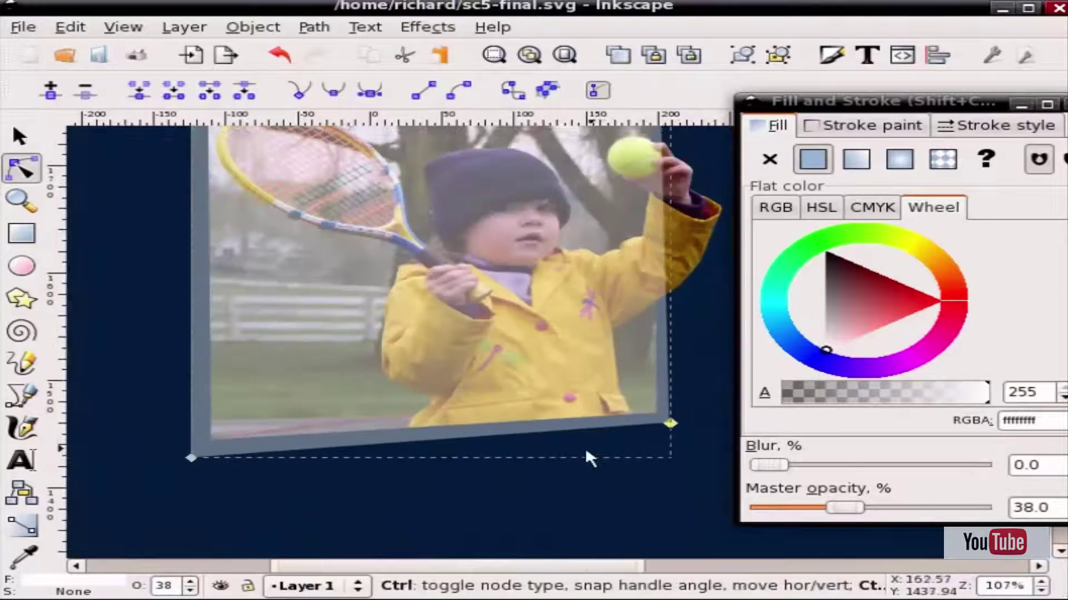
{"action": "left_click", "coordinate": [191, 457]}
{"action": "scroll", "coordinate": [261, 411], "scroll_direction": "up", "scroll_amount": 5}
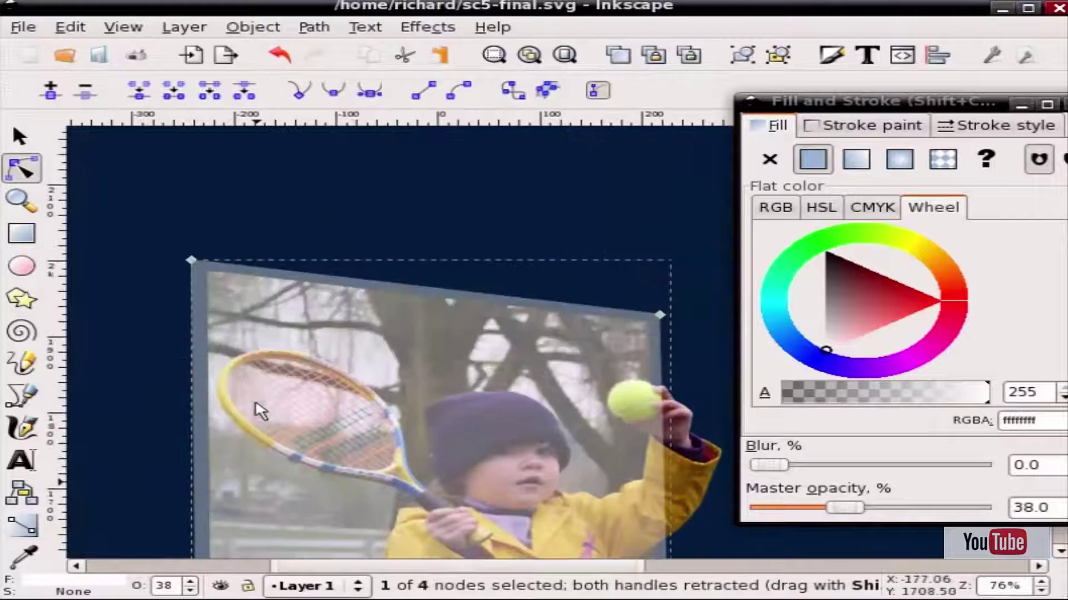
{"action": "scroll", "coordinate": [259, 410], "scroll_direction": "up", "scroll_amount": 3}
{"action": "scroll", "coordinate": [257, 412], "scroll_direction": "down", "scroll_amount": 6}
{"action": "scroll", "coordinate": [259, 411], "scroll_direction": "down", "scroll_amount": 3}
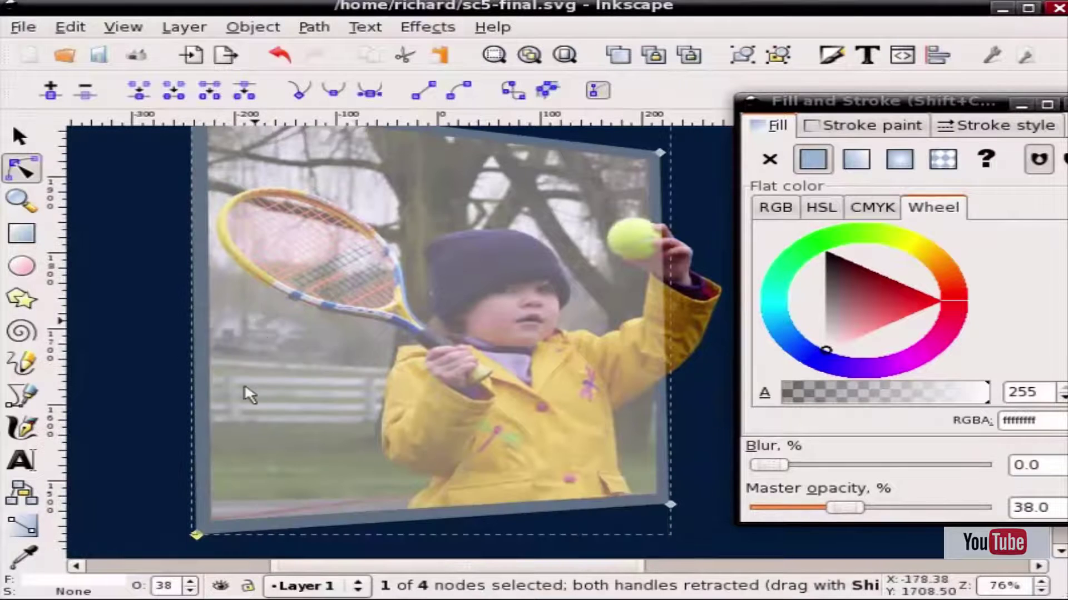
Step: Set the white shape to 100% opacity and lower it beneath the tennis photo
{"action": "key", "text": "s"}
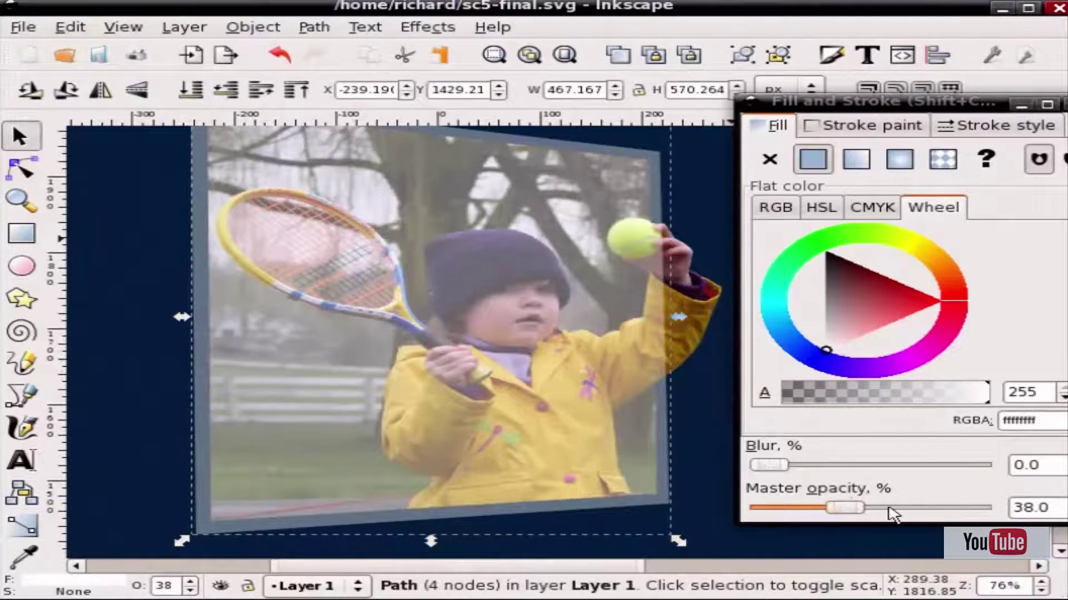
{"action": "left_click_drag", "start_coordinate": [894, 507], "coordinate": [1012, 515]}
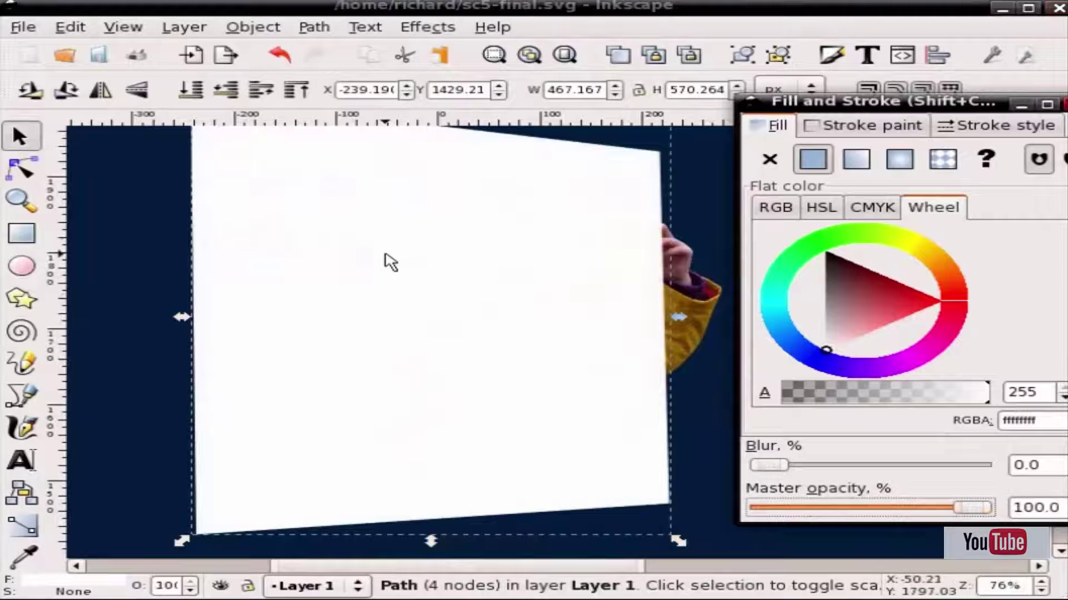
{"action": "left_click", "coordinate": [302, 253]}
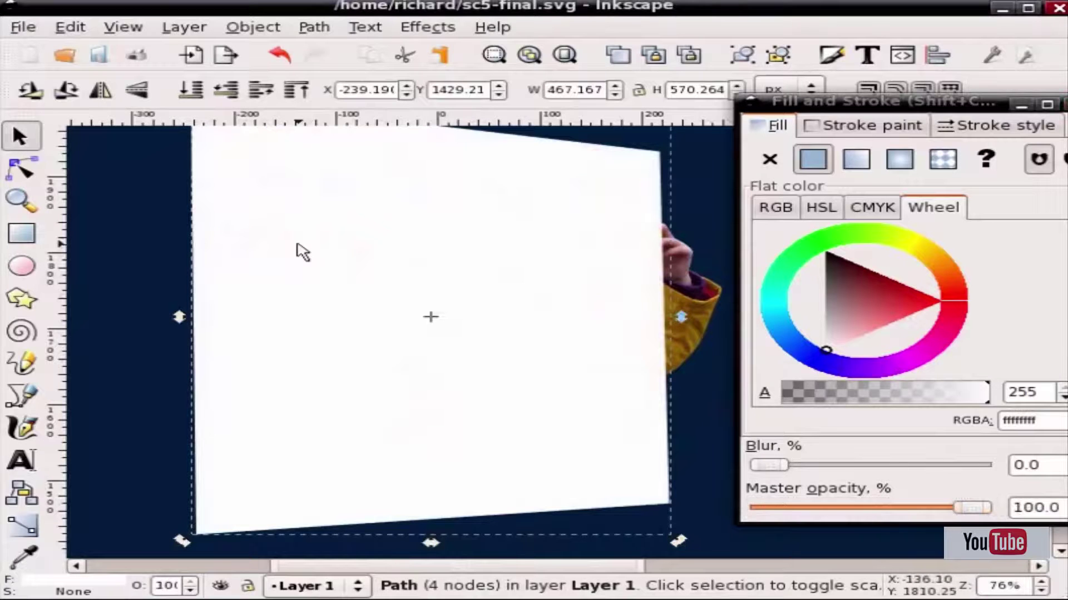
{"action": "key", "text": "Page_Down"}
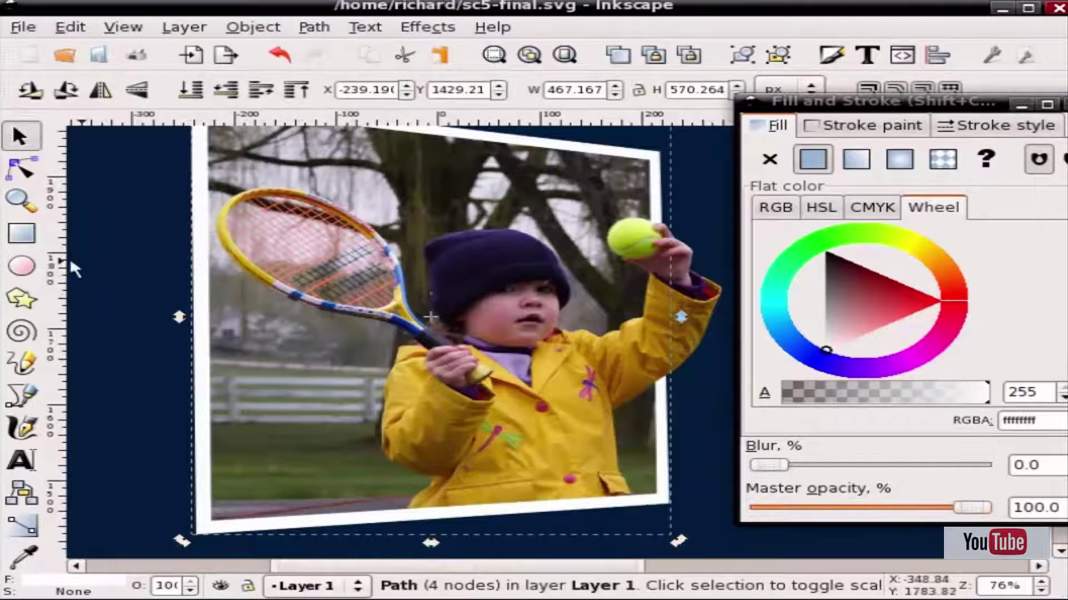
{"action": "key", "text": "Escape"}
{"action": "scroll", "coordinate": [495, 342], "scroll_direction": "down", "scroll_amount": 3}
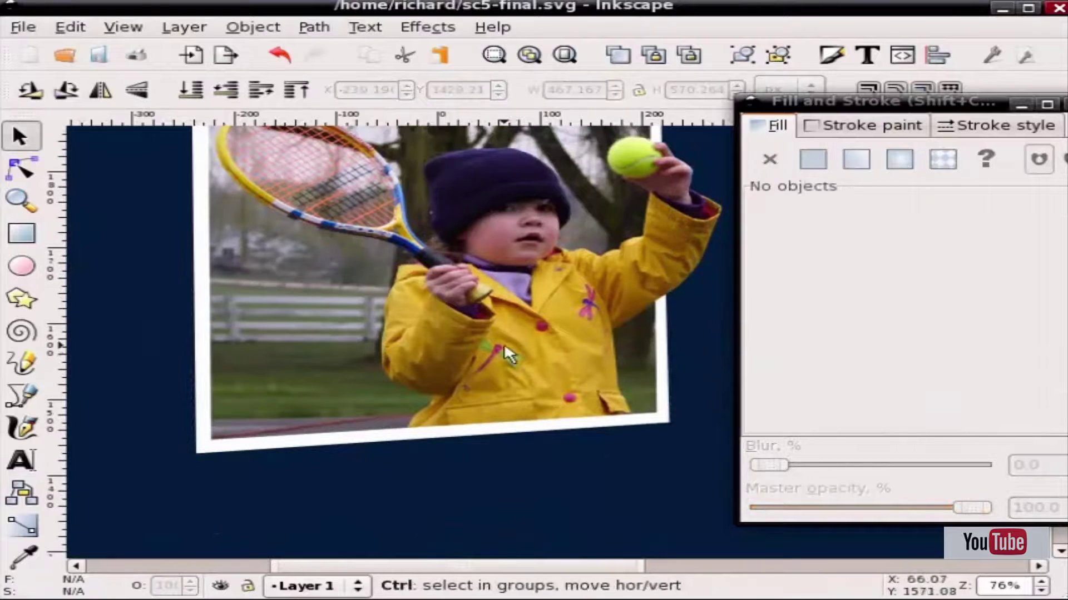
{"action": "scroll", "coordinate": [504, 343], "scroll_direction": "down", "scroll_amount": 2}
{"action": "scroll", "coordinate": [468, 306], "scroll_direction": "up", "scroll_amount": 2}
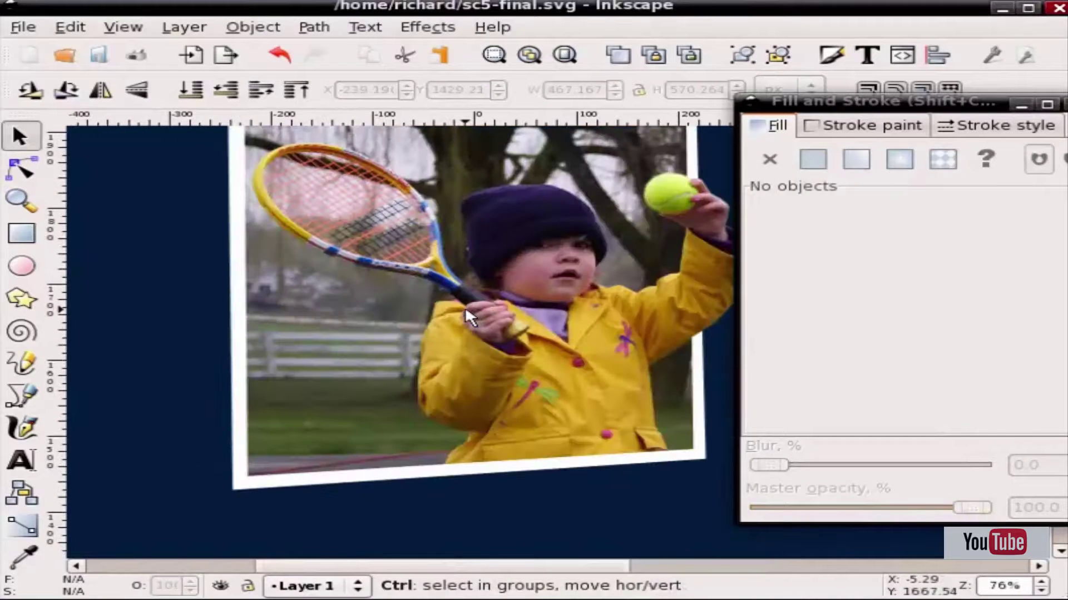
{"action": "scroll", "coordinate": [465, 306], "scroll_direction": "down", "scroll_amount": 2}
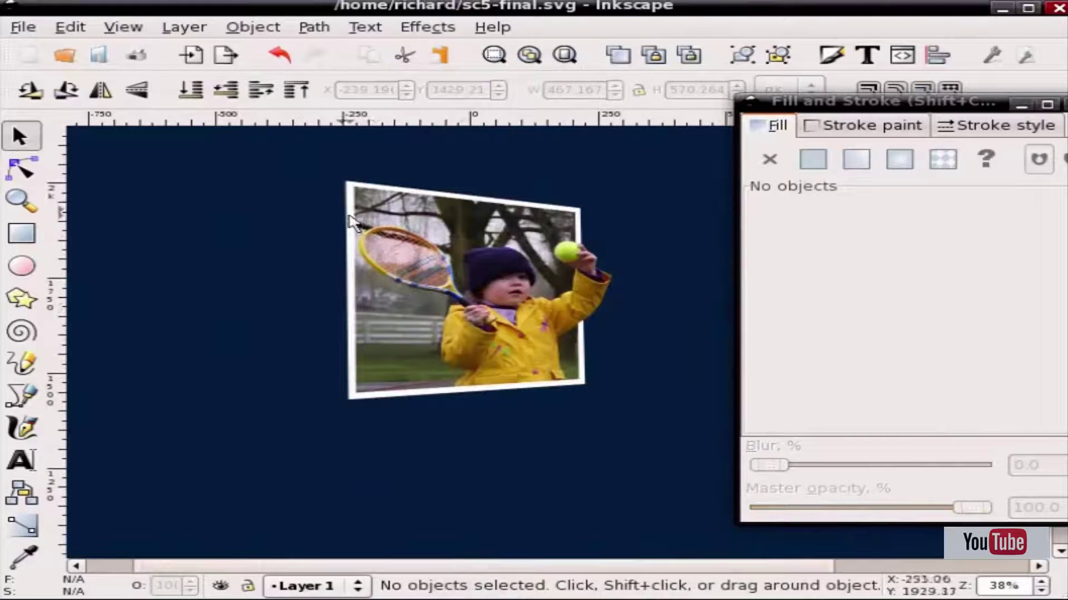
Step: Select the hidden white frame, duplicate it, and fill the copy black
{"action": "left_click", "coordinate": [349, 219]}
{"action": "left_click", "coordinate": [345, 222]}
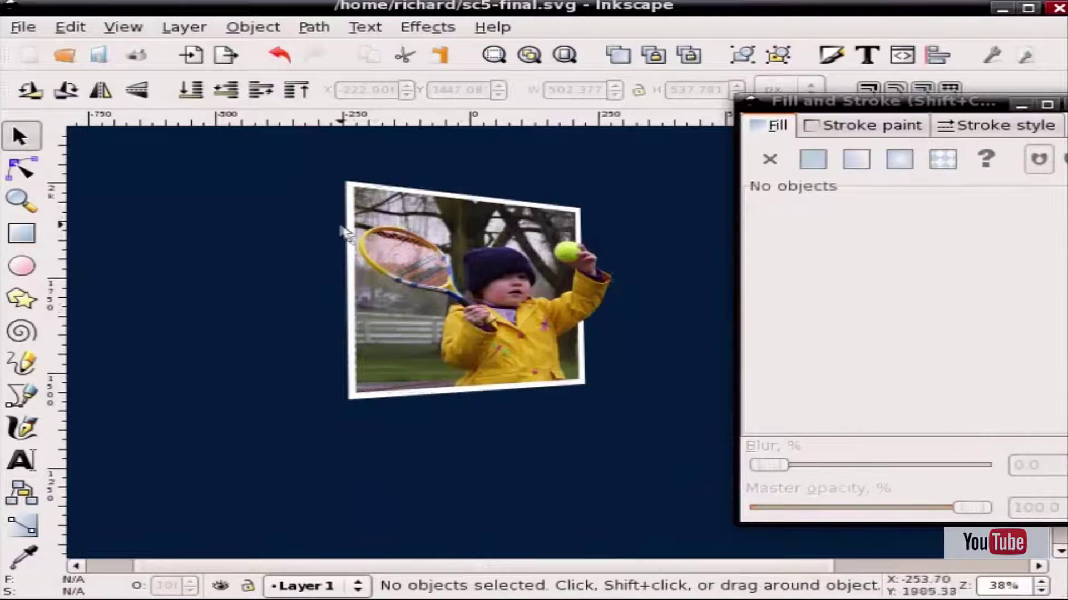
{"action": "left_click", "coordinate": [348, 235]}
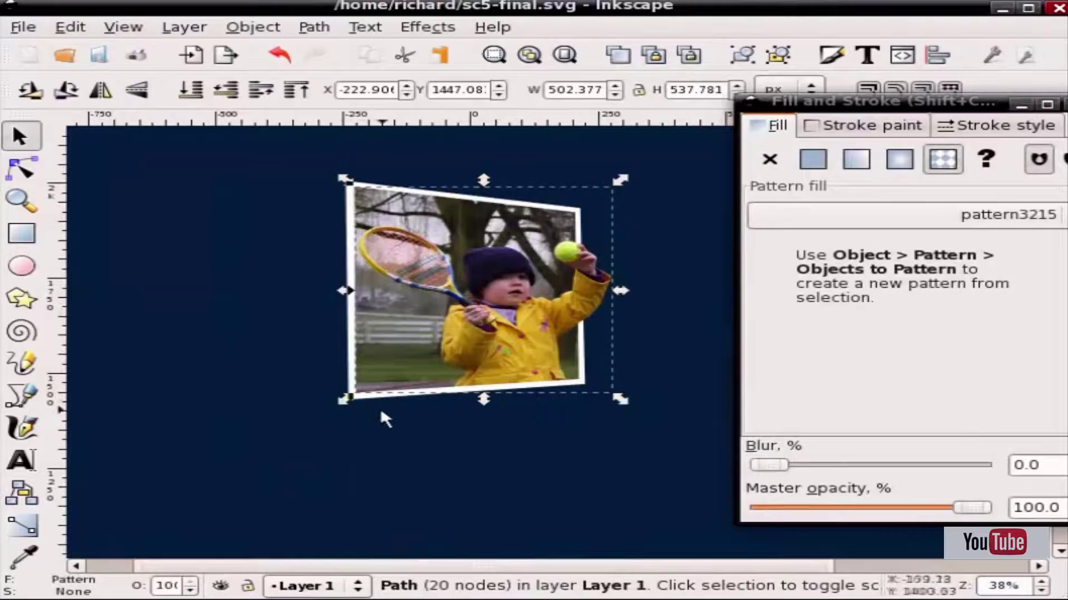
{"action": "left_click", "coordinate": [379, 333]}
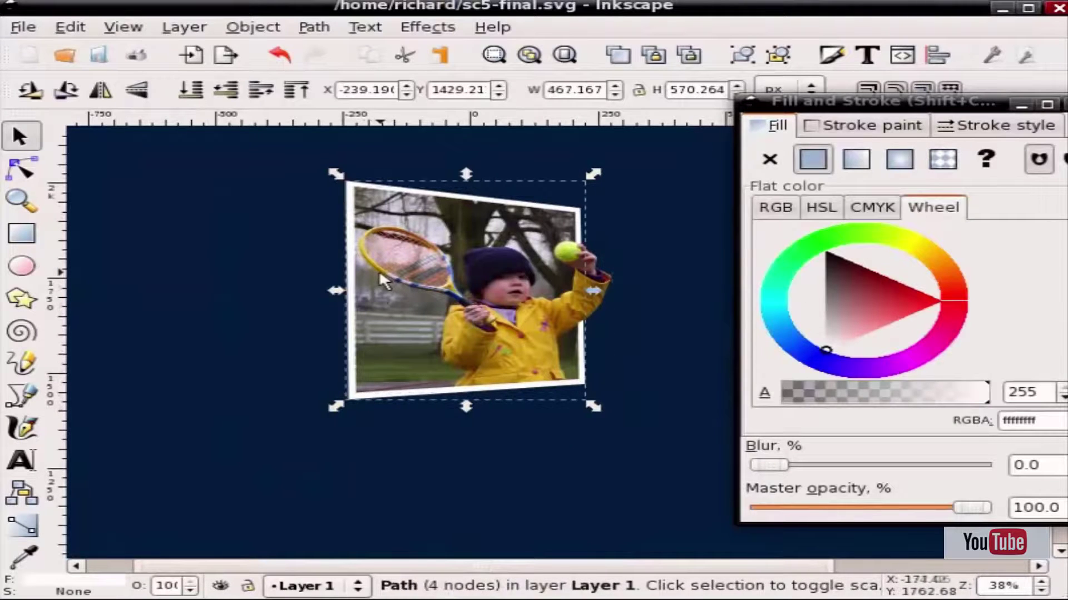
{"action": "key", "text": "ctrl+alt+v"}
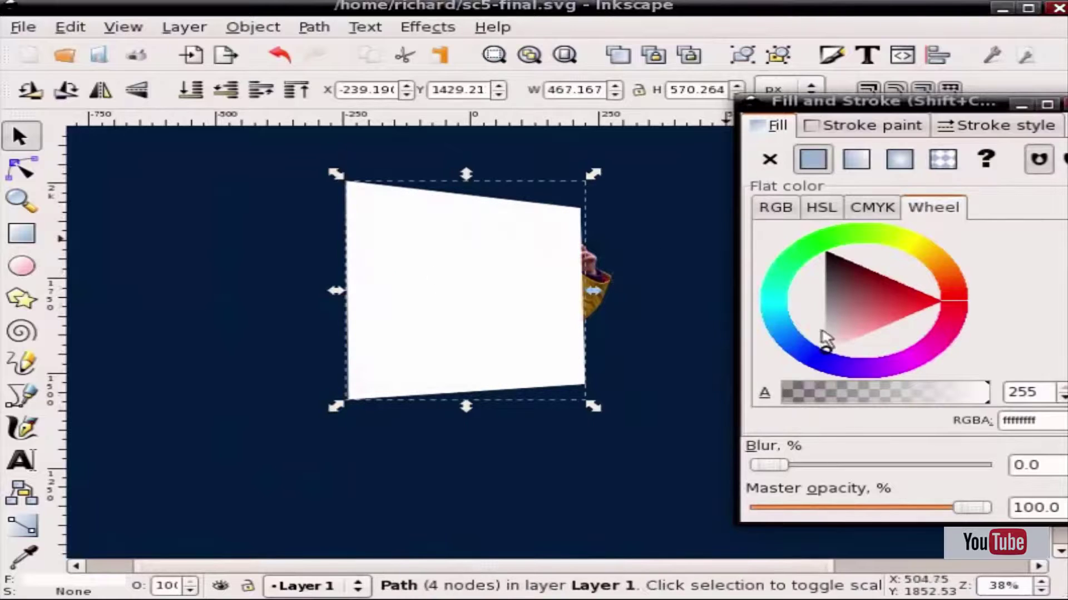
{"action": "mouse_move", "coordinate": [834, 305]}
{"action": "left_mouse_down"}
{"action": "mouse_move", "coordinate": [830, 262]}
{"action": "mouse_move", "coordinate": [803, 255]}
{"action": "left_mouse_up"}
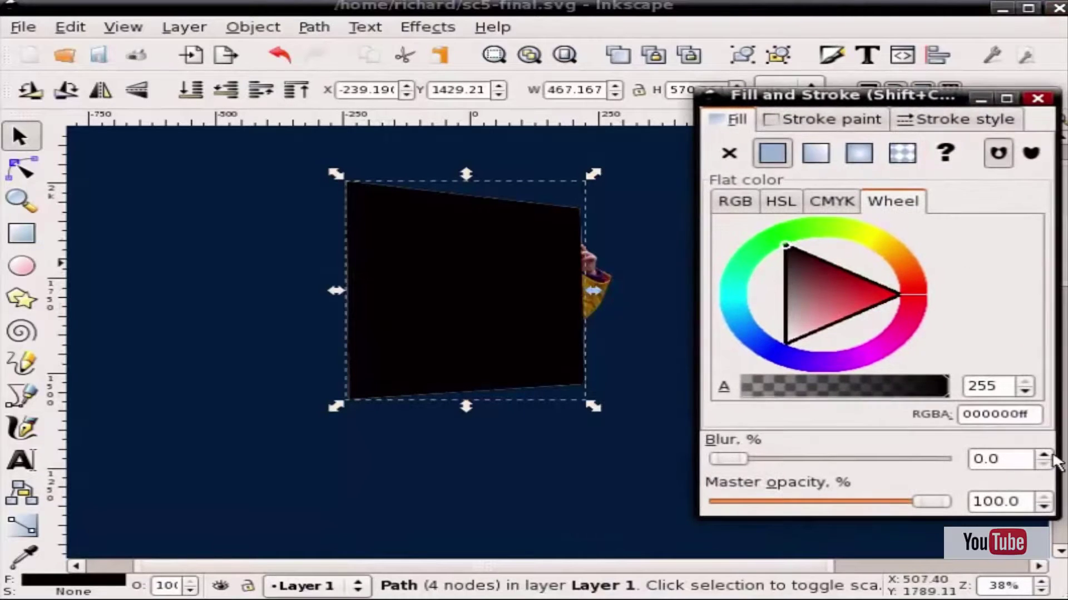
Step: Blur the black copy to 5 and lower it beneath the white frame
{"action": "left_click", "coordinate": [1043, 454]}
{"action": "left_click", "coordinate": [1043, 455]}
{"action": "left_click", "coordinate": [1043, 455]}
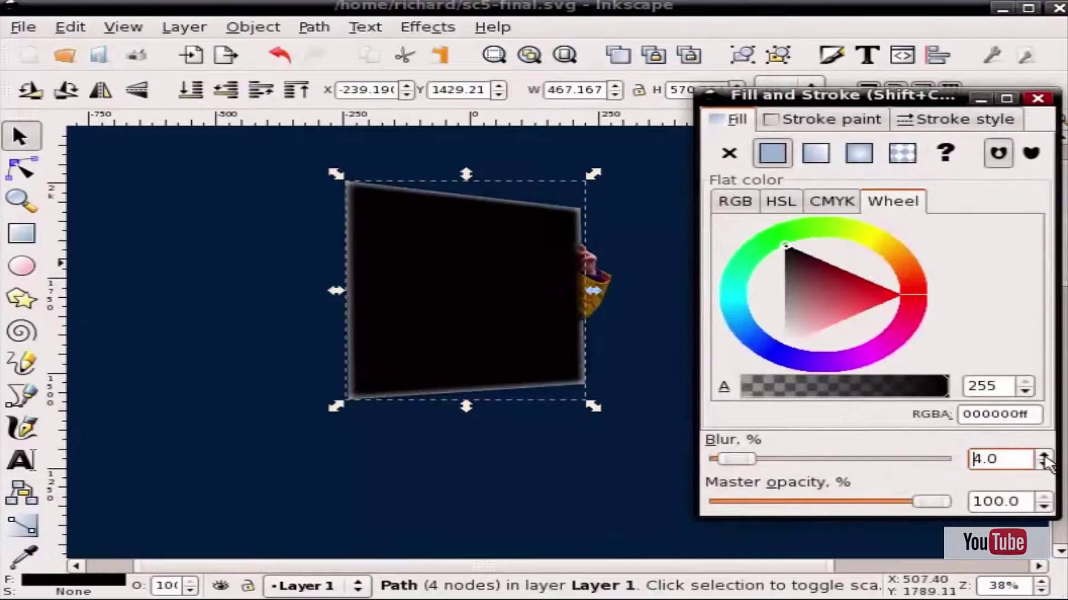
{"action": "left_click", "coordinate": [461, 297]}
{"action": "key", "text": "Page_Down"}
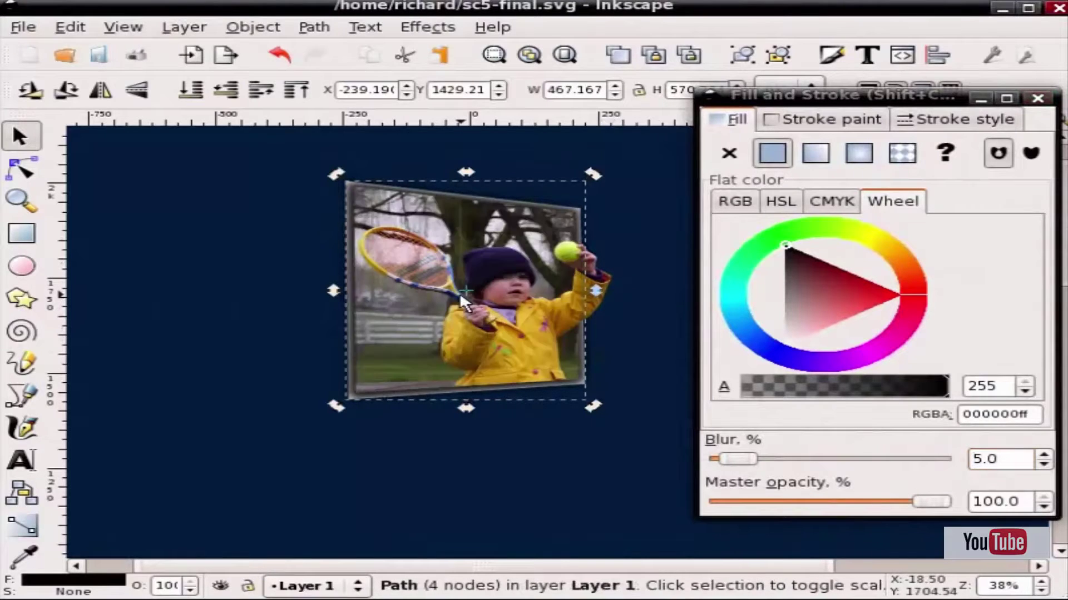
{"action": "key", "text": "Page_Down"}
{"action": "left_click", "coordinate": [508, 470]}
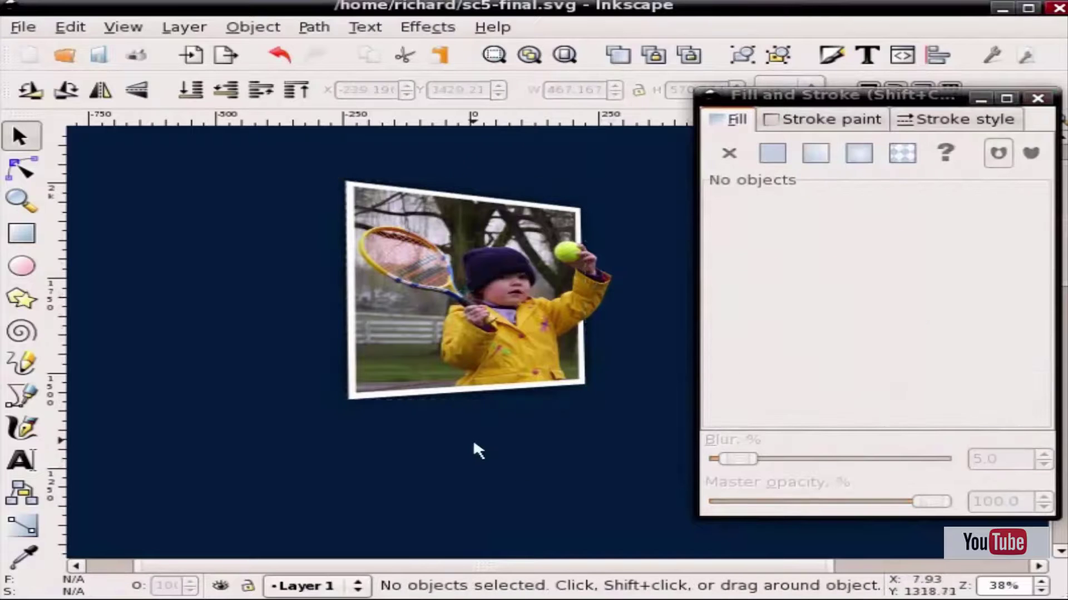
Step: Close the Fill and Stroke dialog
{"action": "scroll", "coordinate": [395, 403], "scroll_direction": "up", "scroll_amount": 2, "text": "ctrl"}
{"action": "scroll", "coordinate": [349, 404], "scroll_direction": "up", "scroll_amount": 1}
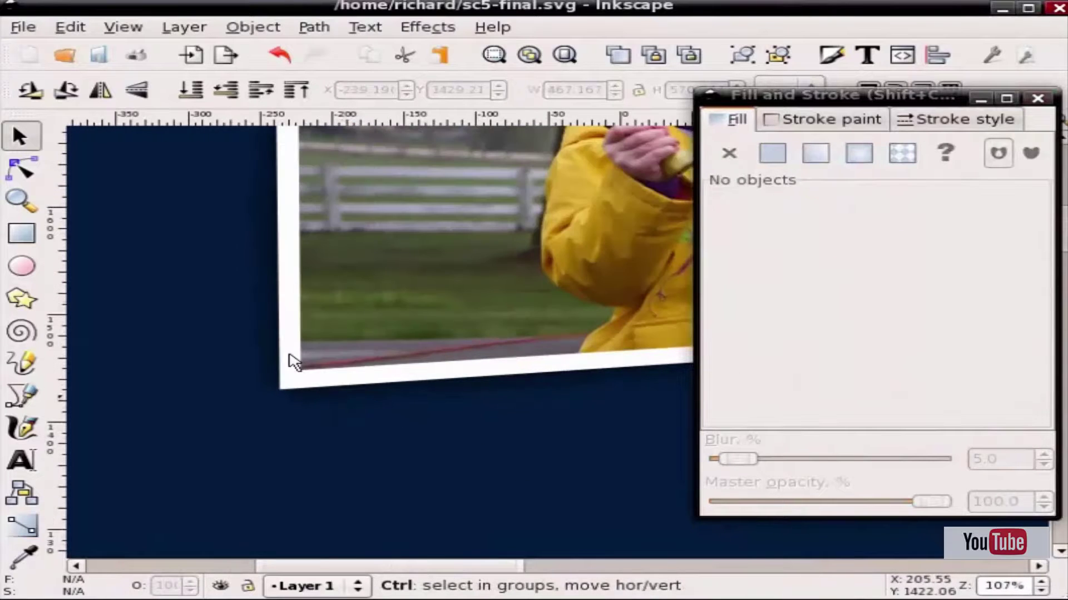
{"action": "scroll", "coordinate": [361, 427], "scroll_direction": "down", "scroll_amount": 1}
{"action": "scroll", "coordinate": [359, 422], "scroll_direction": "down", "scroll_amount": 1}
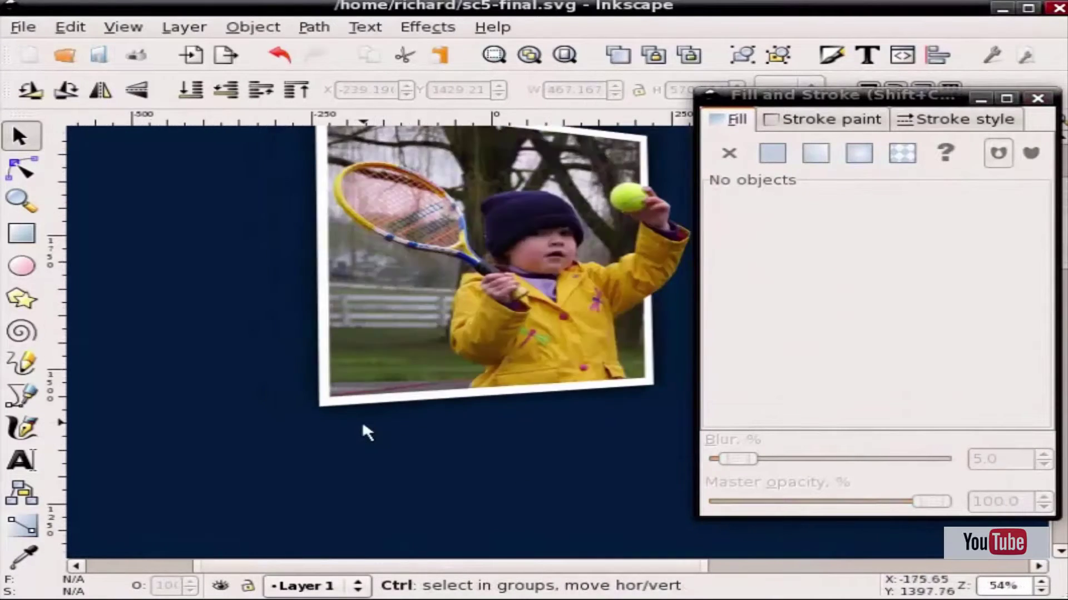
{"action": "scroll", "coordinate": [362, 421], "scroll_direction": "down", "scroll_amount": 1}
{"action": "key", "text": "shift+ctrl+f"}
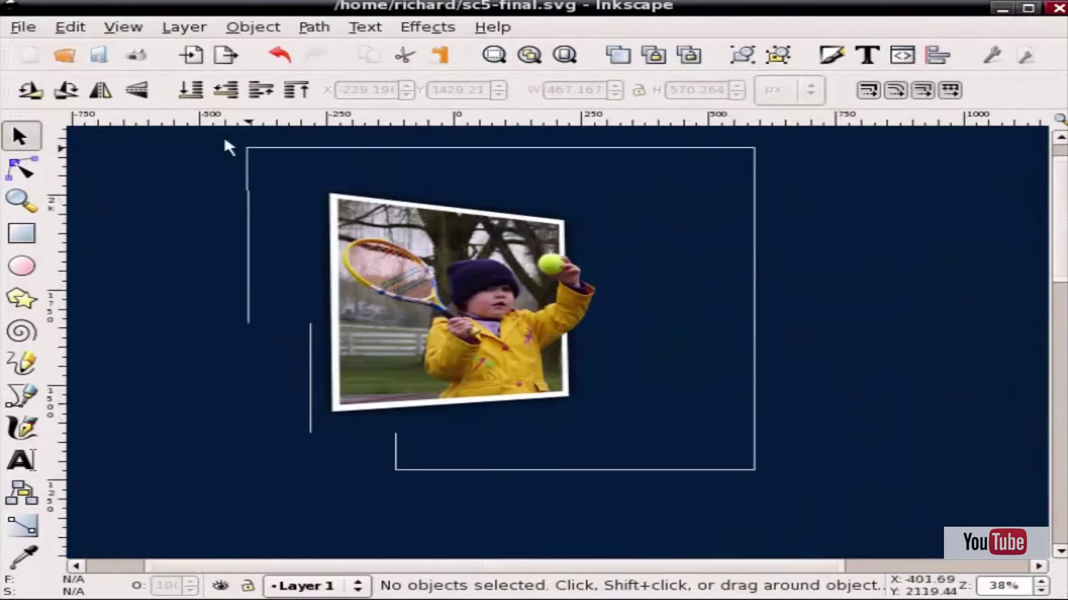
Step: Select the photo, frame and shadow together, zoom to them, then deselect
{"action": "left_click_drag", "start_coordinate": [293, 187], "coordinate": [226, 143]}
{"action": "key", "text": "3"}
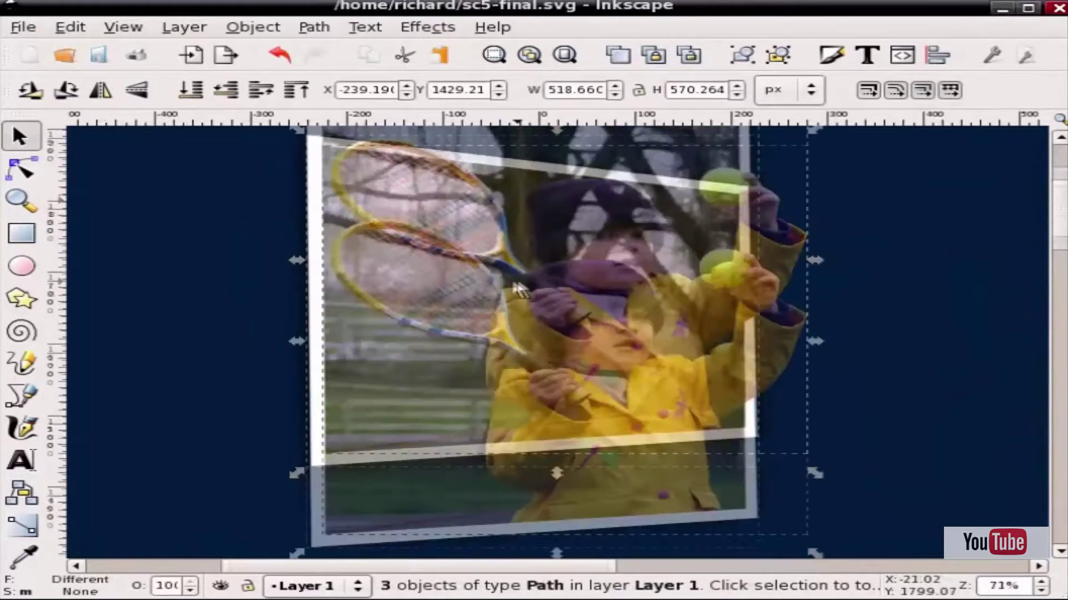
{"action": "scroll", "coordinate": [512, 278], "scroll_direction": "down", "scroll_amount": 2}
{"action": "left_click", "coordinate": [735, 328]}
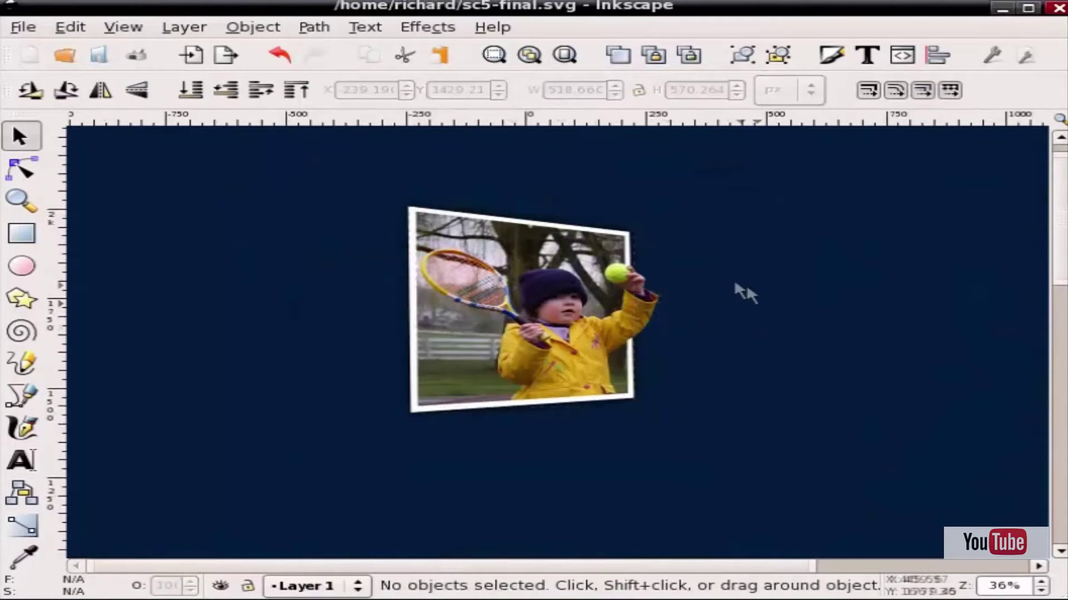